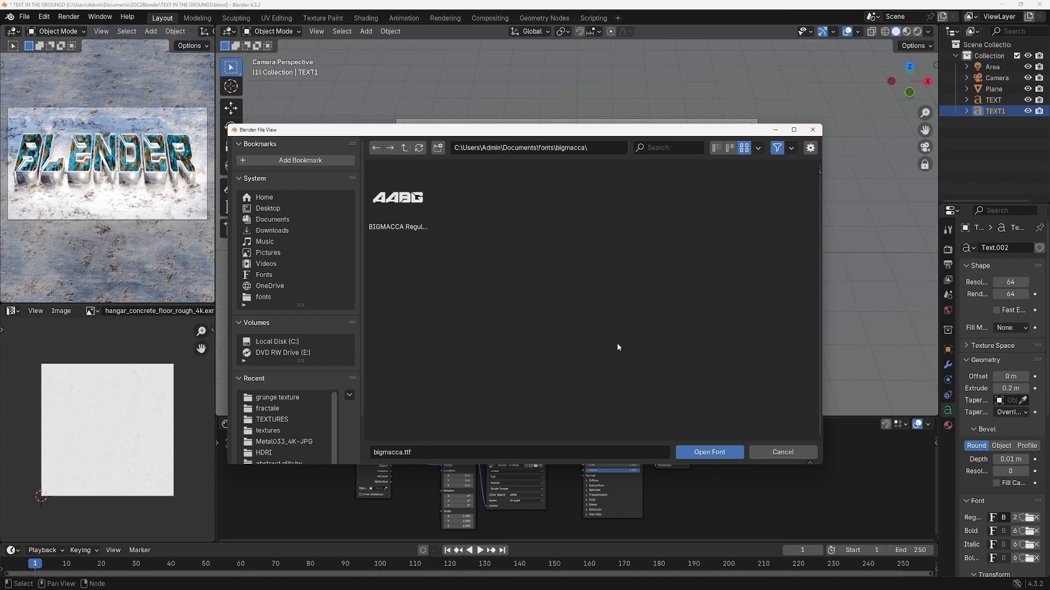
# Close the font browser, select the ground plane and examine its material nodes and the folder holding its textures
pyautogui.click(782, 453)
pyautogui.click(705, 306)
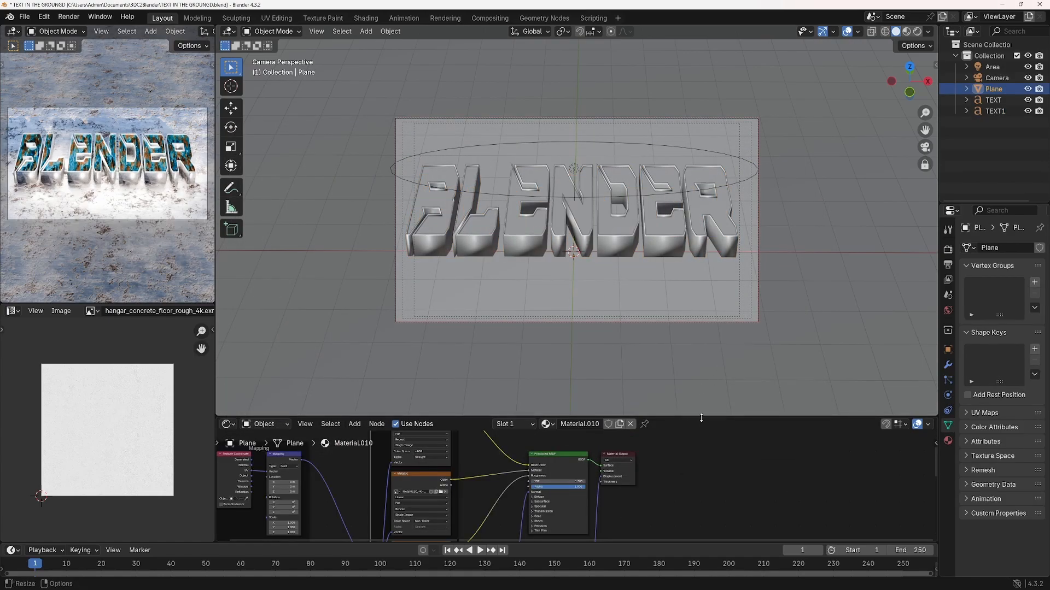
pyautogui.moveTo(702, 416); pyautogui.dragTo(702, 226)
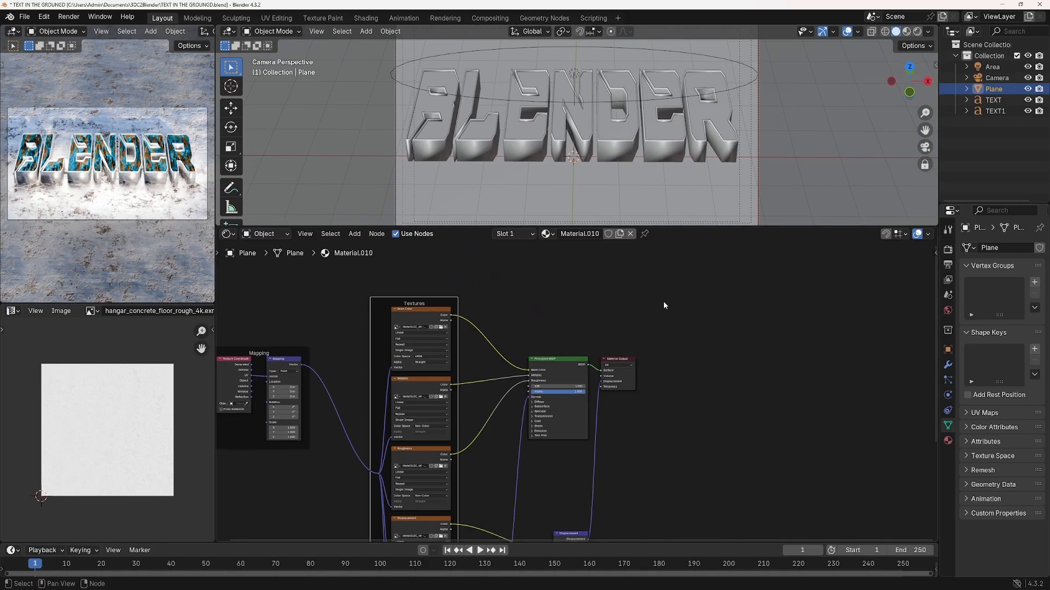
pyautogui.scroll(-2, 354, 351)
pyautogui.moveTo(281, 349); pyautogui.dragTo(628, 546)
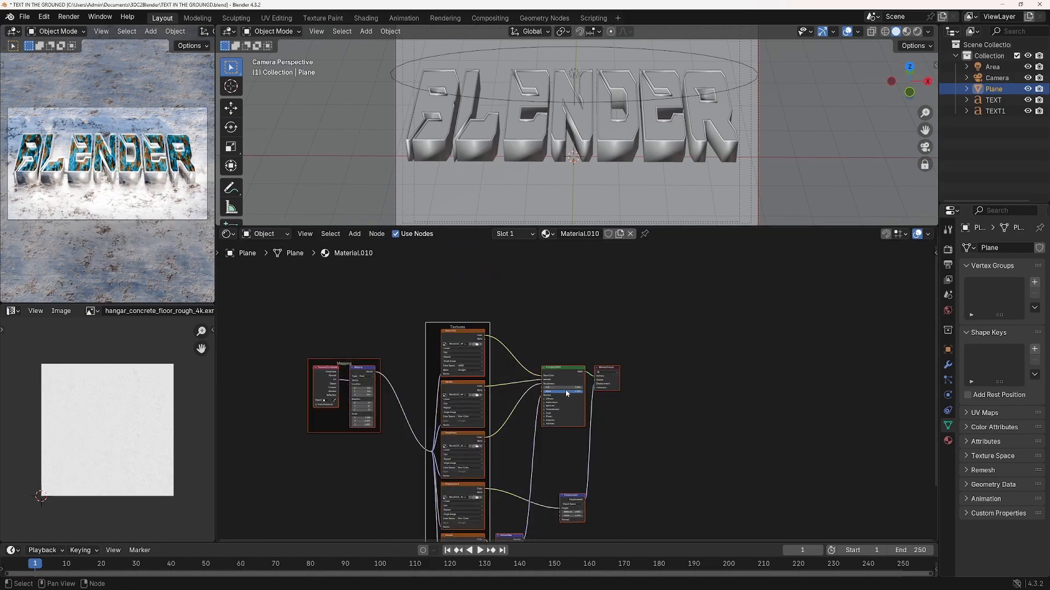
pyautogui.press('g')
pyautogui.click(707, 297)
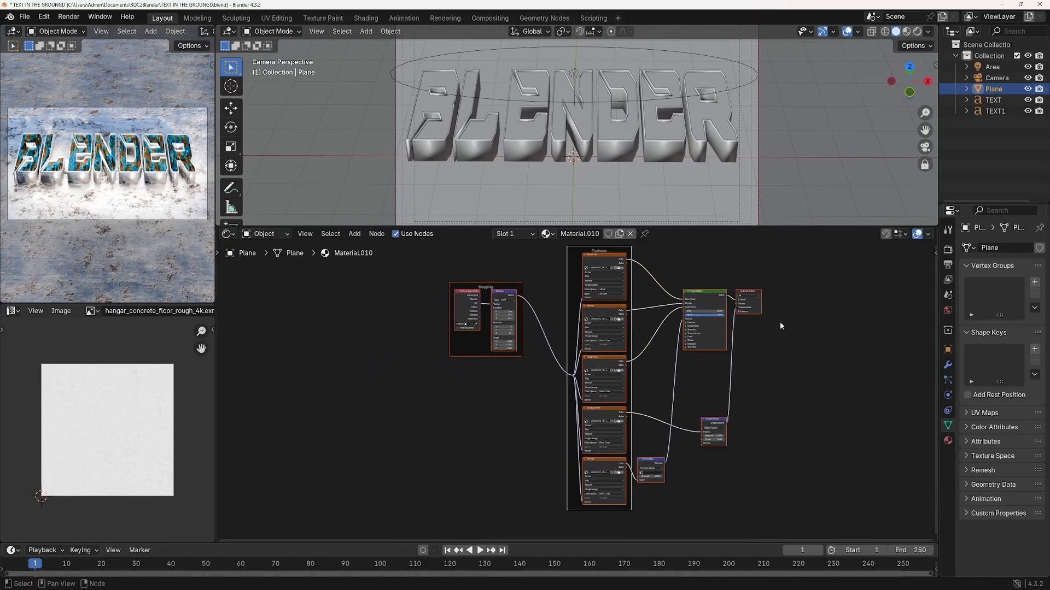
pyautogui.click(618, 268)
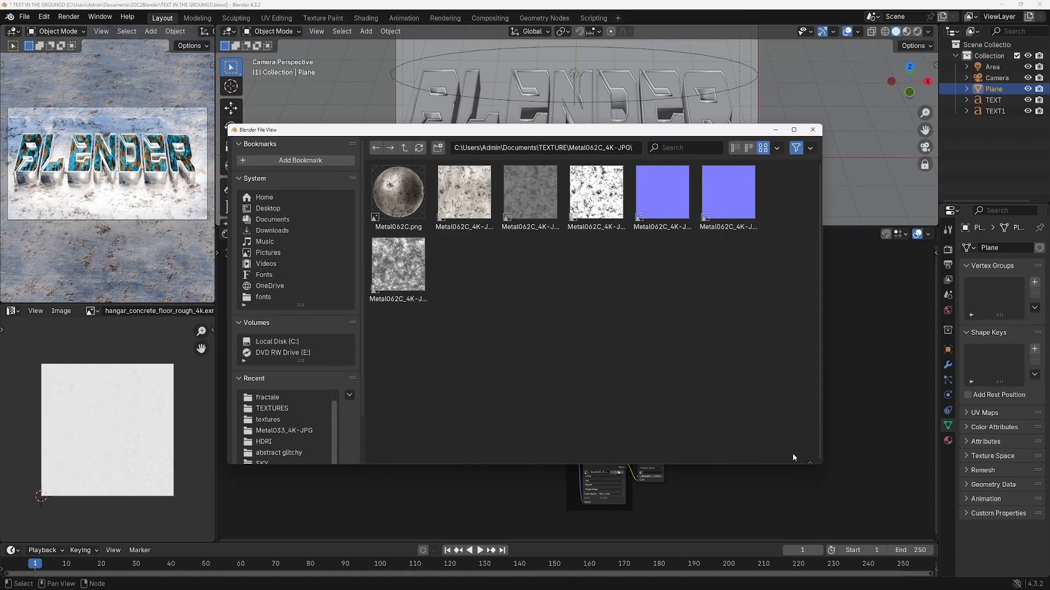
pyautogui.press('Escape')
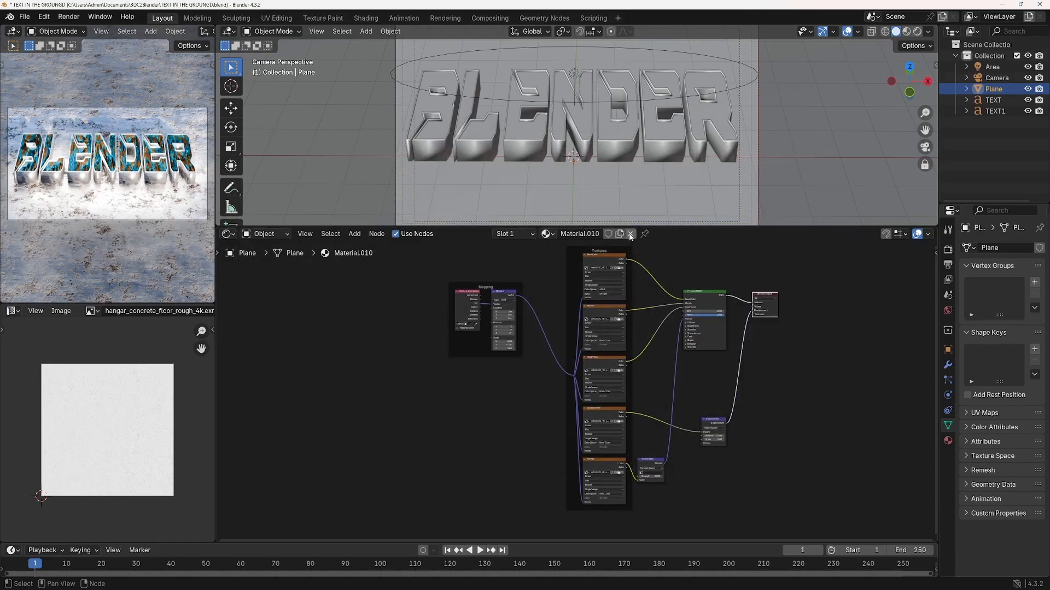
# Unlink the existing material from the ground plane and create a new material for it
pyautogui.click(630, 236)
pyautogui.moveTo(780, 127); pyautogui.dragTo(782, 143, button='middle')
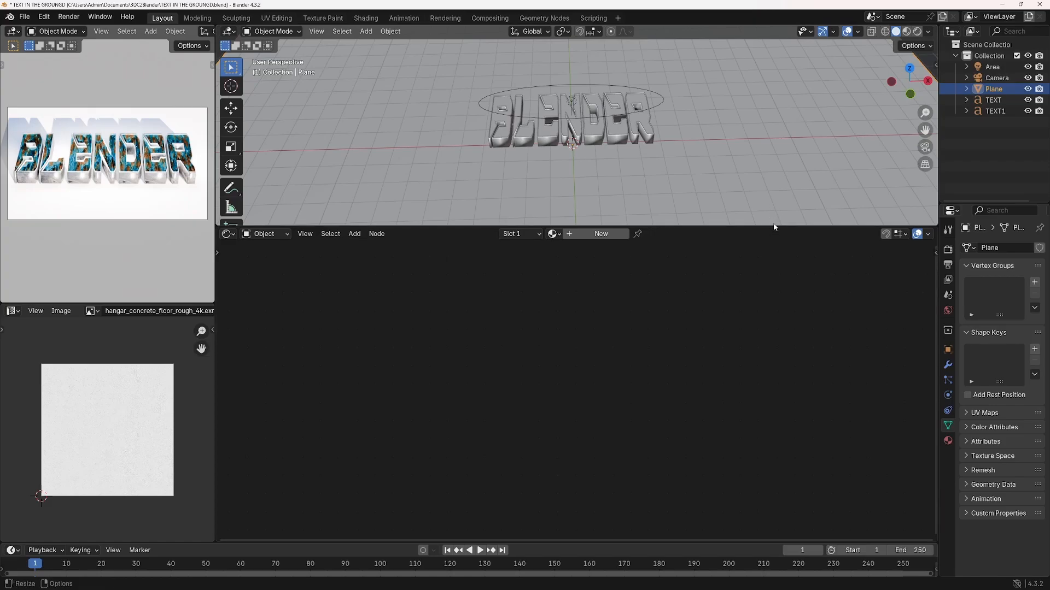
pyautogui.moveTo(773, 227); pyautogui.dragTo(766, 404)
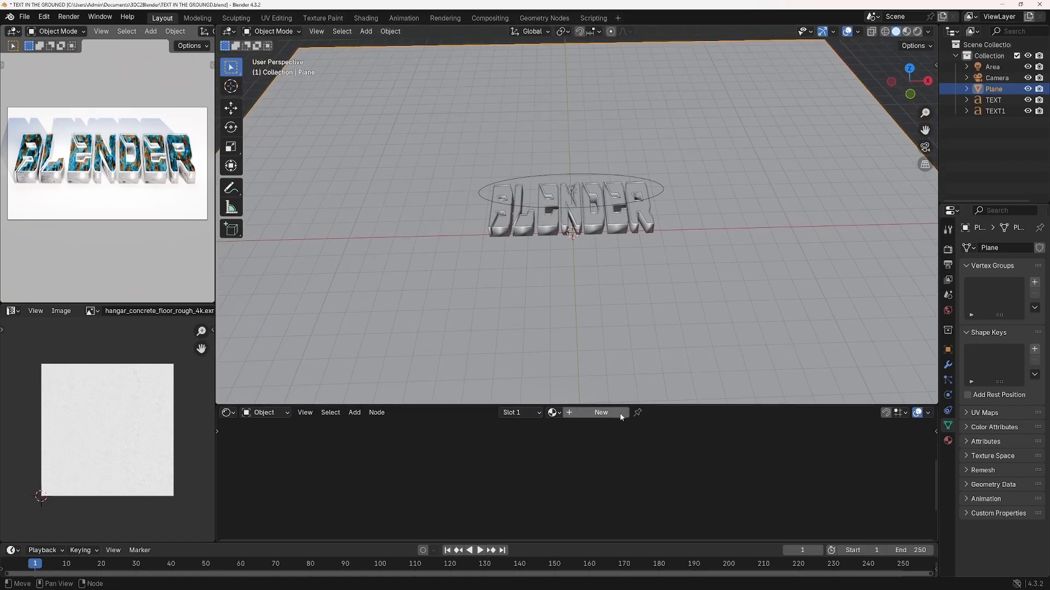
pyautogui.click(600, 412)
# Use Principled Texture Setup to load the Metal062C_4K-JPG texture maps into the plane's new material, excluding the Metal062C.png preview
pyautogui.moveTo(699, 403); pyautogui.dragTo(692, 200)
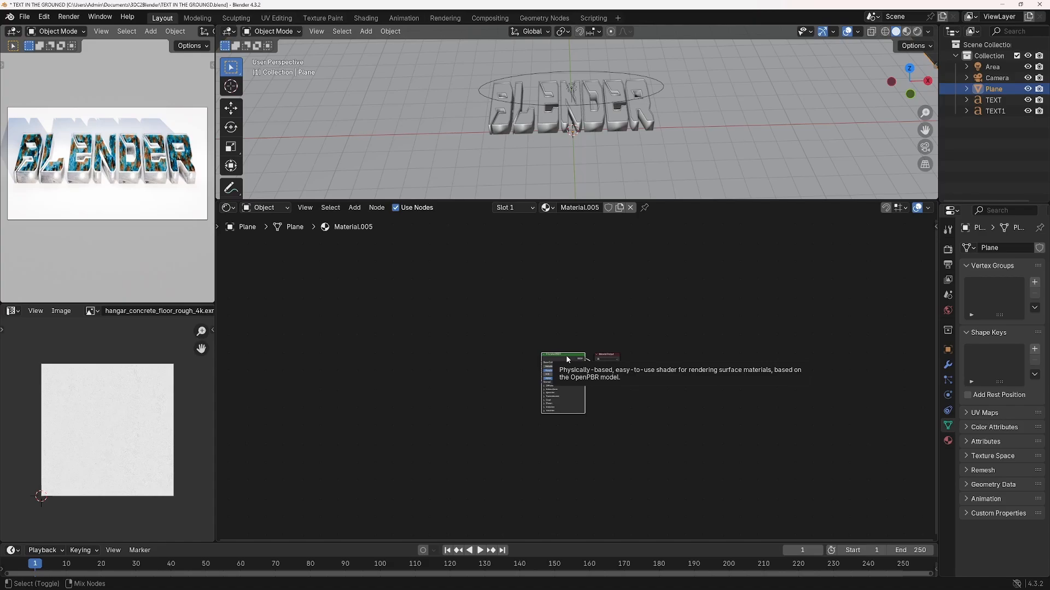
pyautogui.hotkey('ctrl', 'shift', 't')
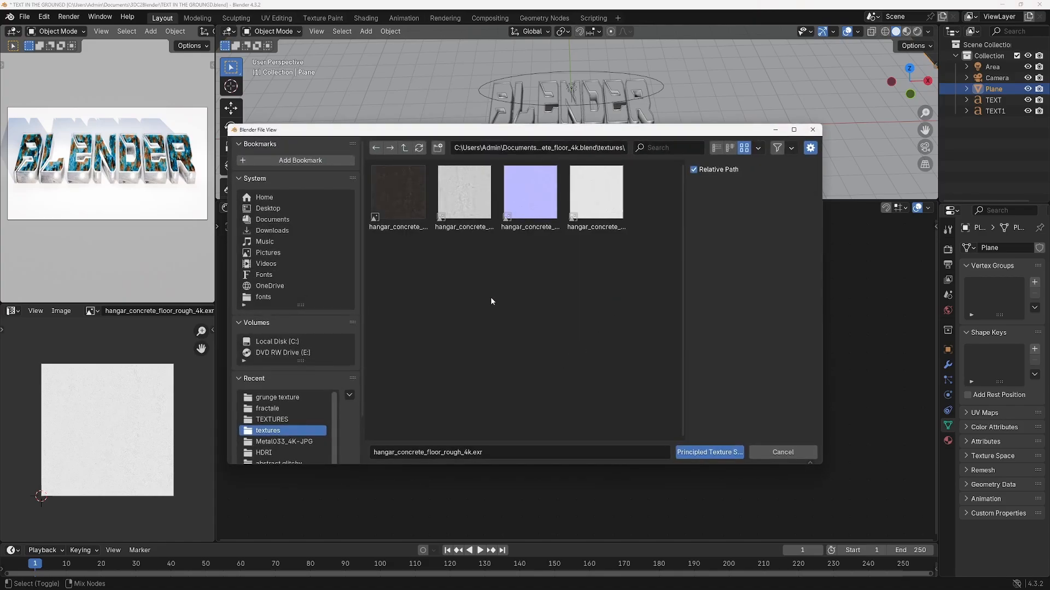
pyautogui.click(404, 149)
pyautogui.click(404, 148)
pyautogui.scroll(-5, 391, 323)
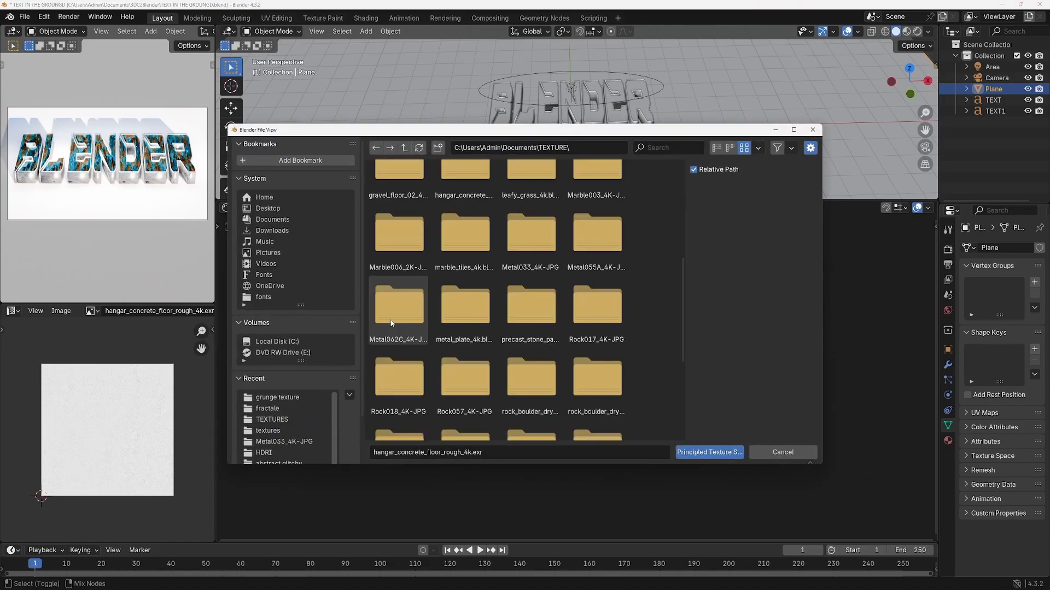
pyautogui.doubleClick(390, 324)
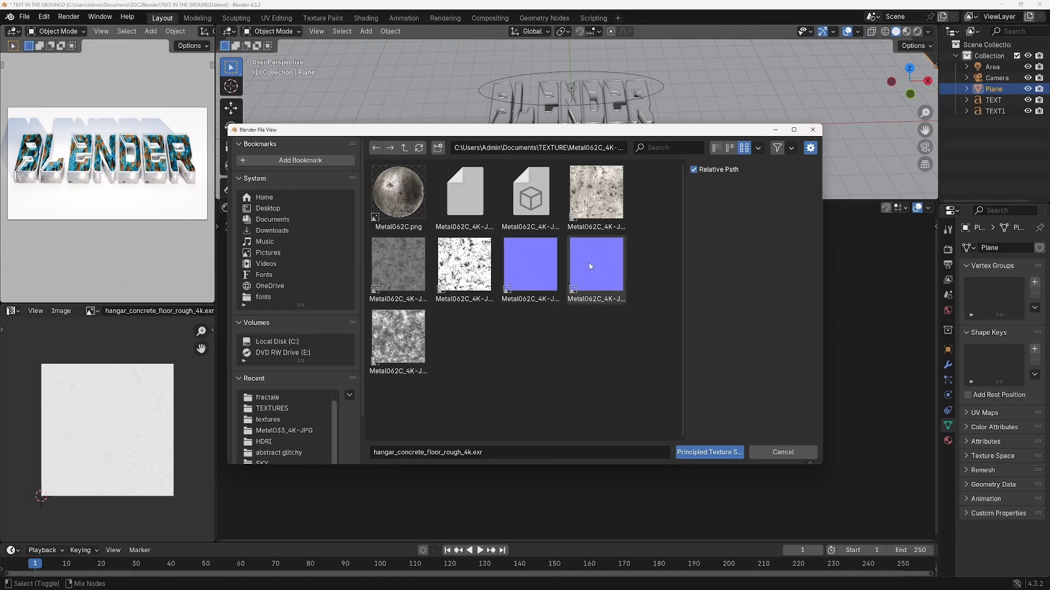
pyautogui.click(596, 197)
pyautogui.keyDown('shift'); pyautogui.click(410, 345); pyautogui.keyUp('shift')
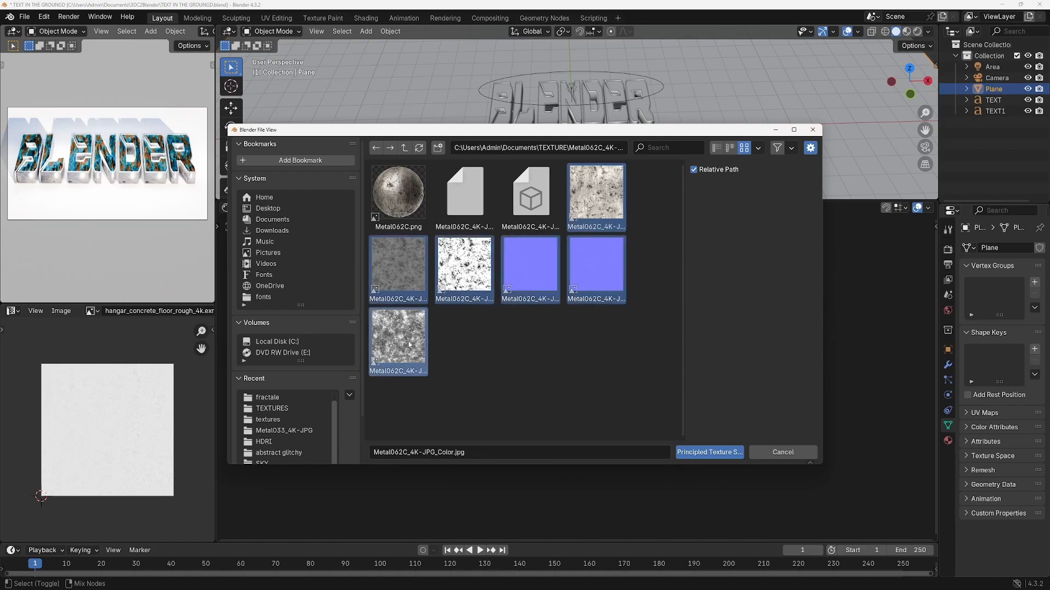
pyautogui.click(709, 453)
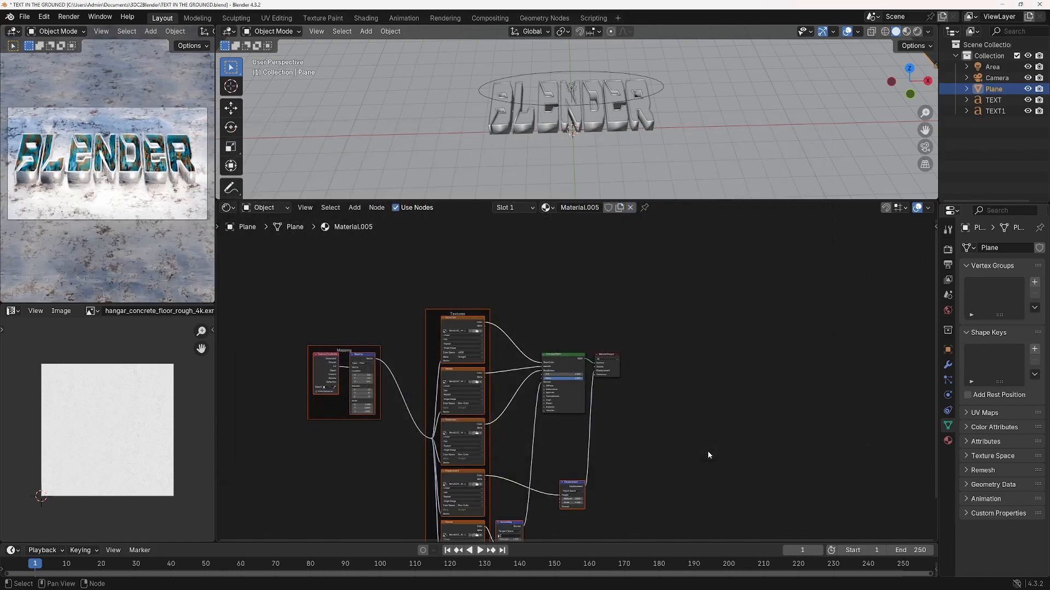
# Enter Edit Mode on the plane and unwrap its faces with Project from View
pyautogui.click(276, 31)
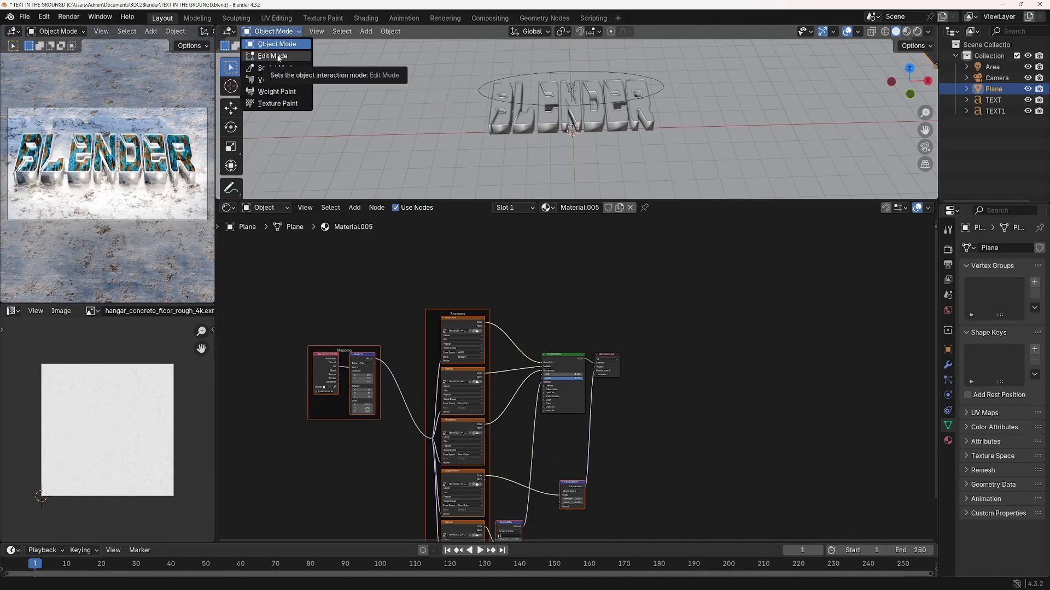
pyautogui.click(276, 56)
pyautogui.scroll(-3, 864, 139)
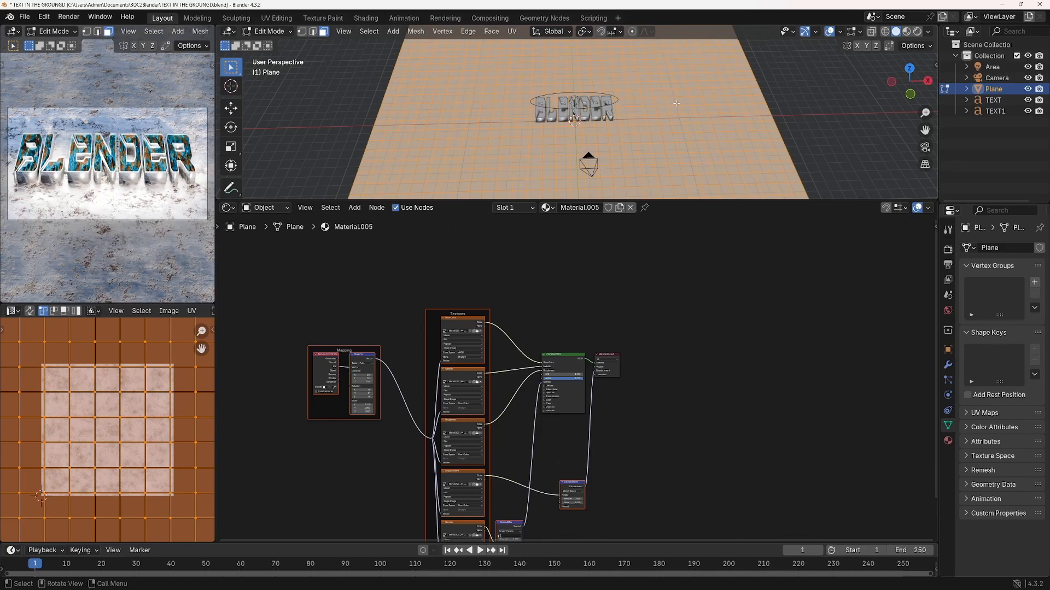
pyautogui.hotkey('ctrl', 'f')
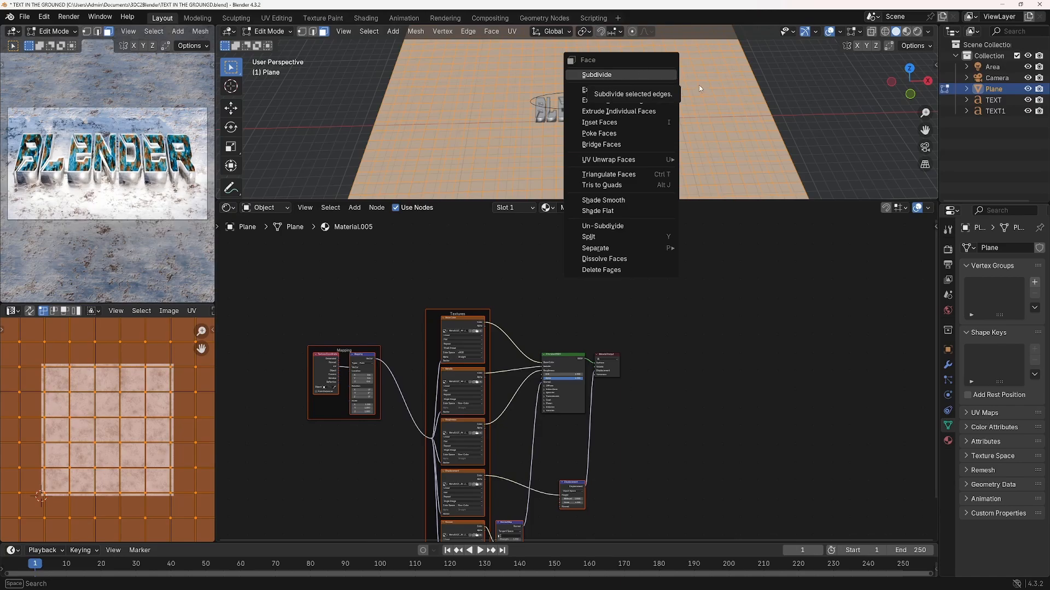
pyautogui.click(512, 31)
pyautogui.moveTo(539, 46)
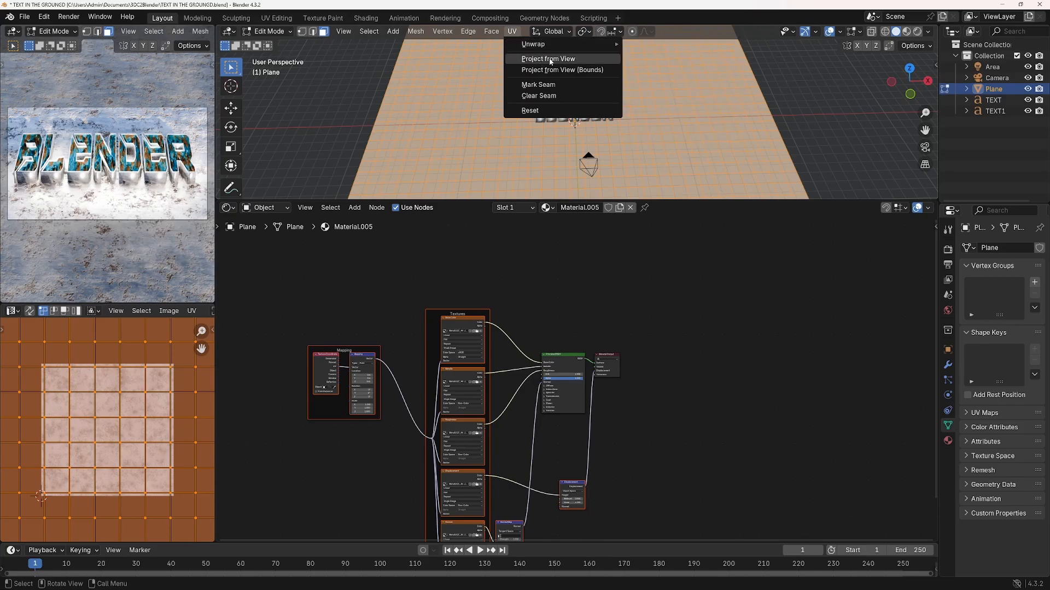
pyautogui.click(550, 60)
# Scale up the plane's UVs in the UV editor and return to Object Mode
pyautogui.press('s')
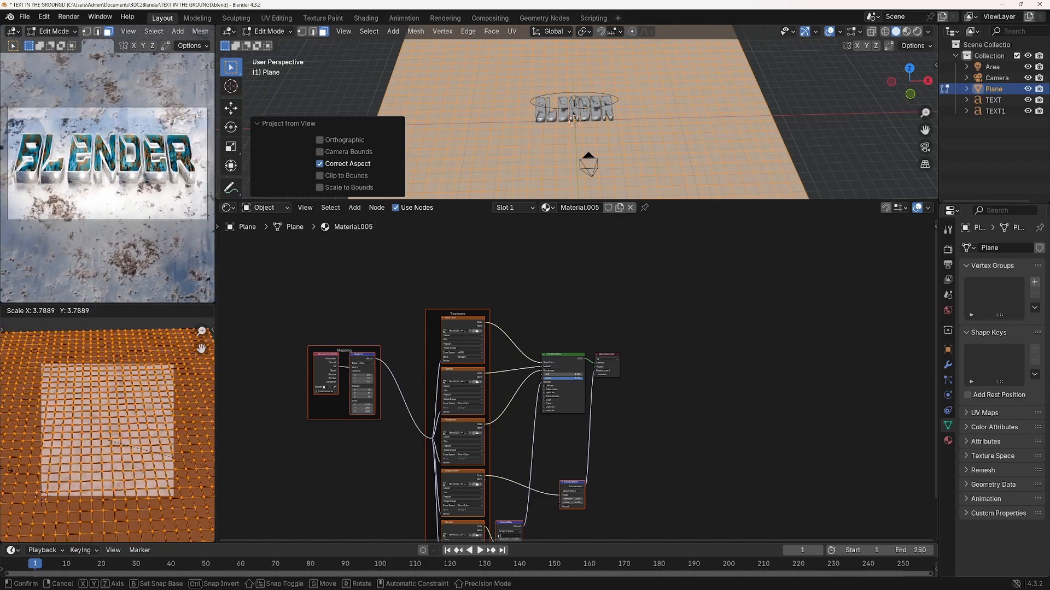
pyautogui.click(208, 464)
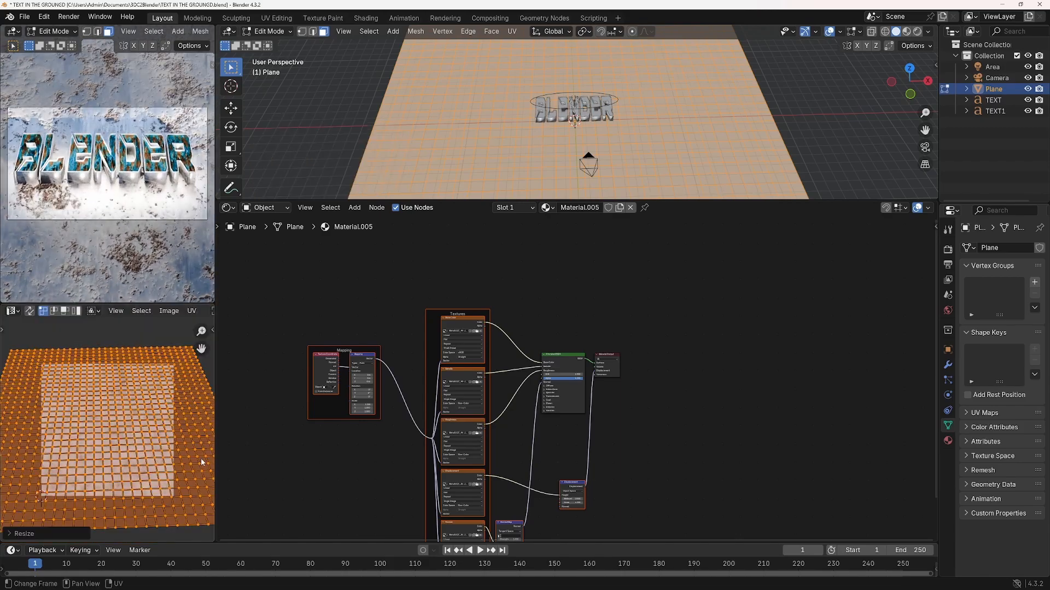
pyautogui.click(270, 31)
pyautogui.click(278, 44)
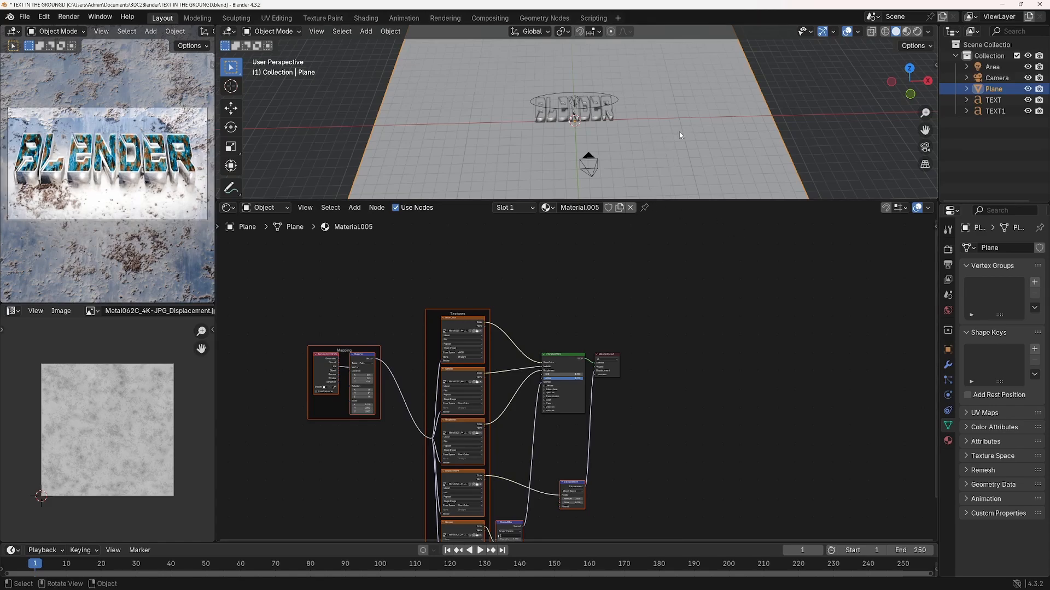
# Hide the TEXT object in the viewport and add a new text object to the scene
pyautogui.scroll(2, 679, 132)
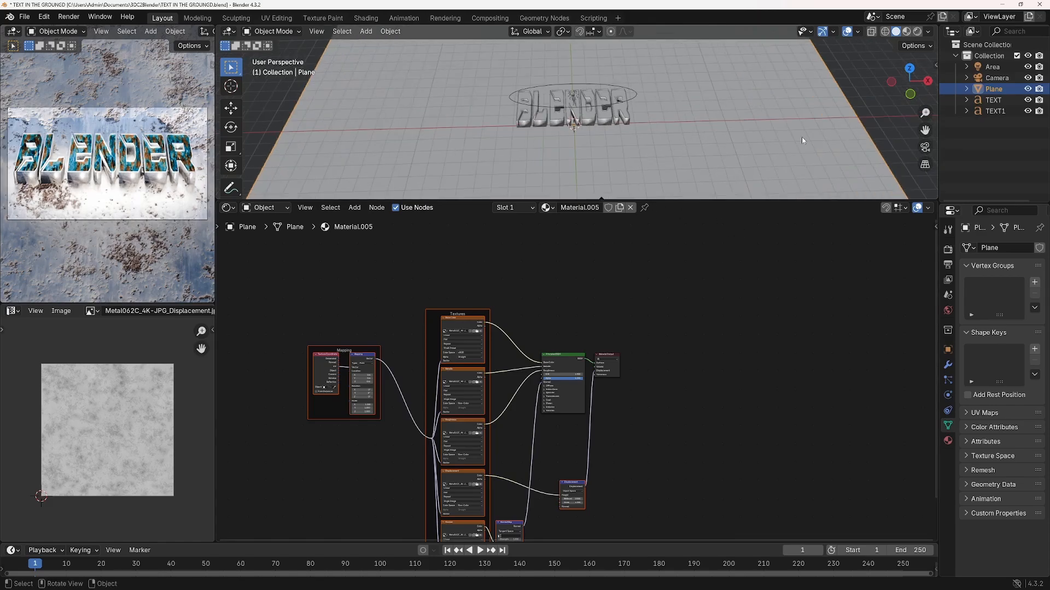
pyautogui.click(1028, 101)
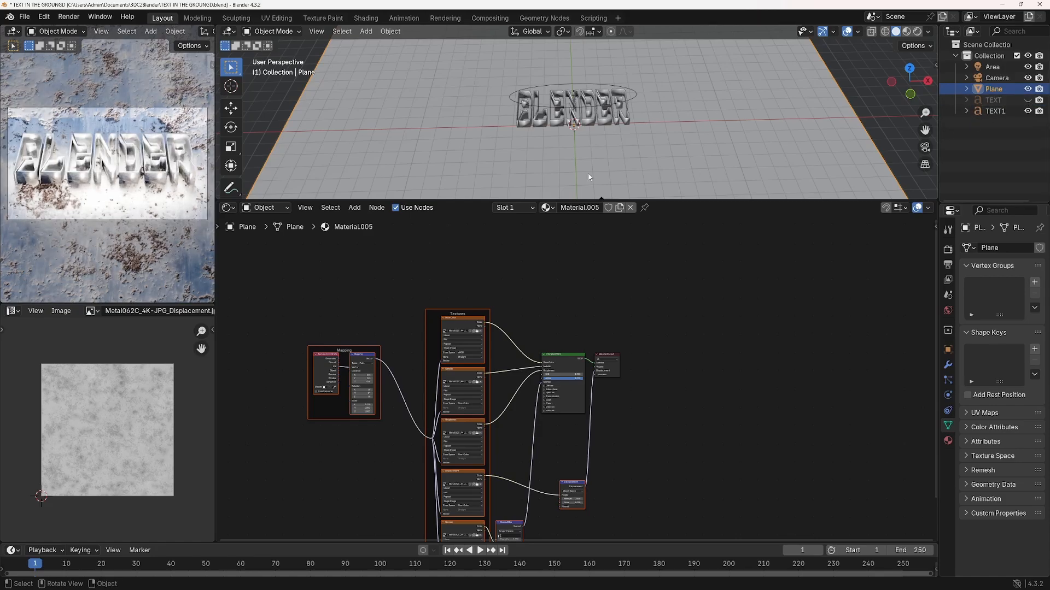
pyautogui.click(366, 31)
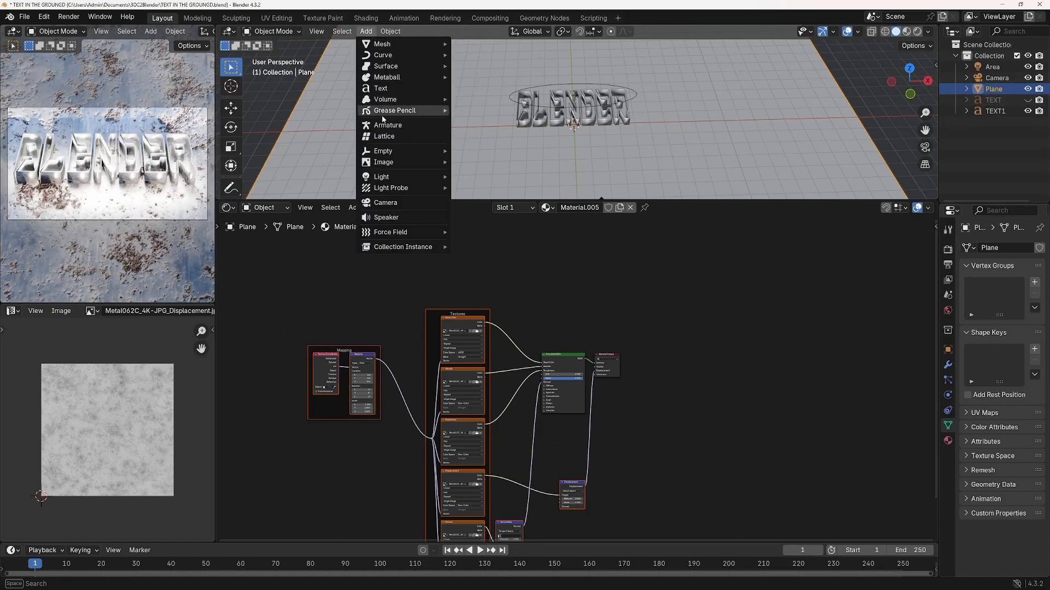
pyautogui.click(380, 88)
# Set the new text's horizontal alignment to Center and scale it up uniformly by about 4.4
pyautogui.click(1011, 474)
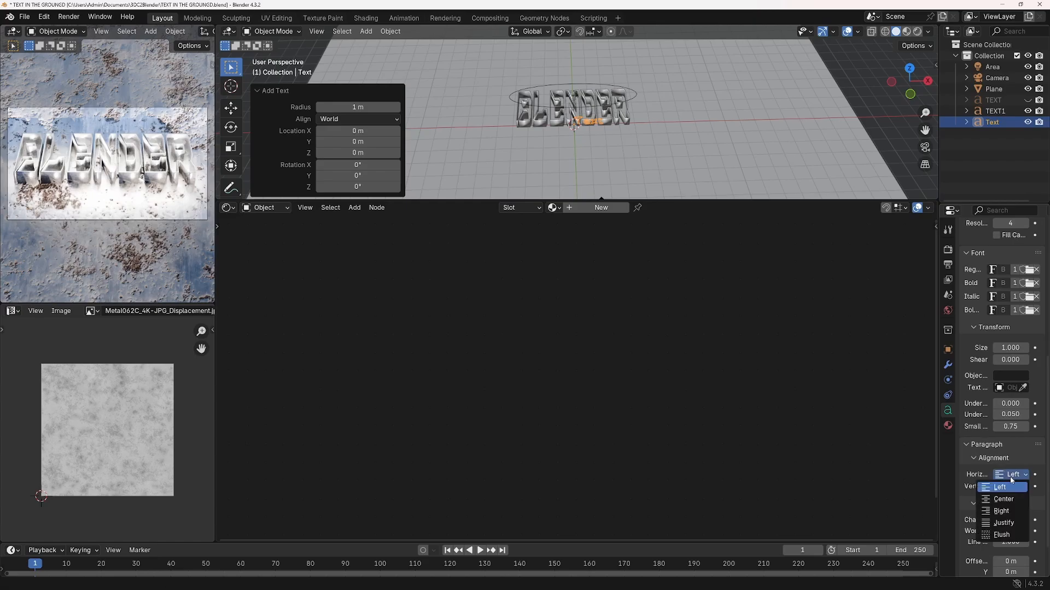
pyautogui.click(1005, 497)
pyautogui.press('s')
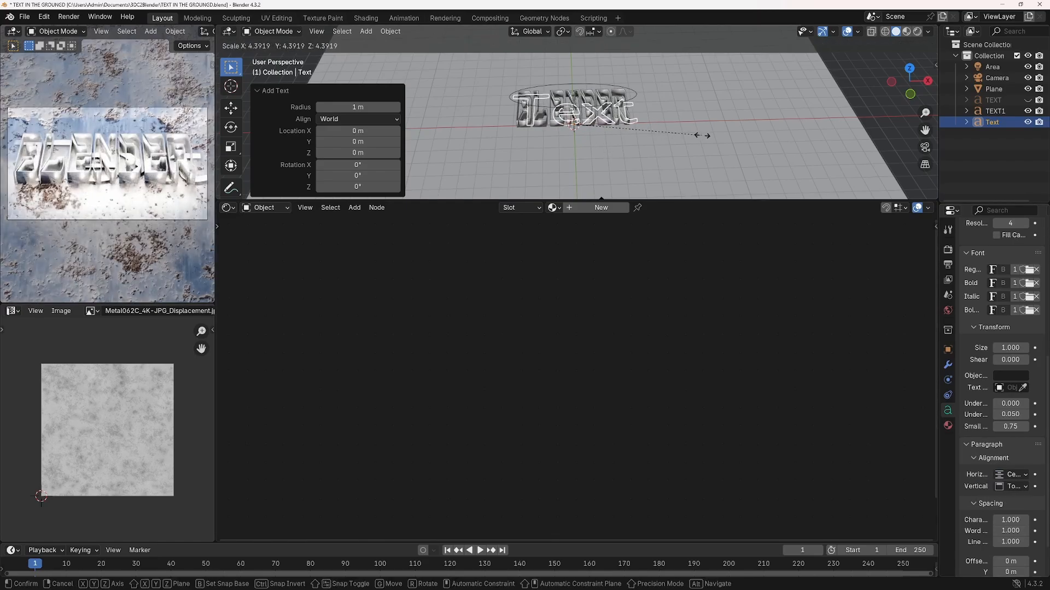
pyautogui.click(685, 152)
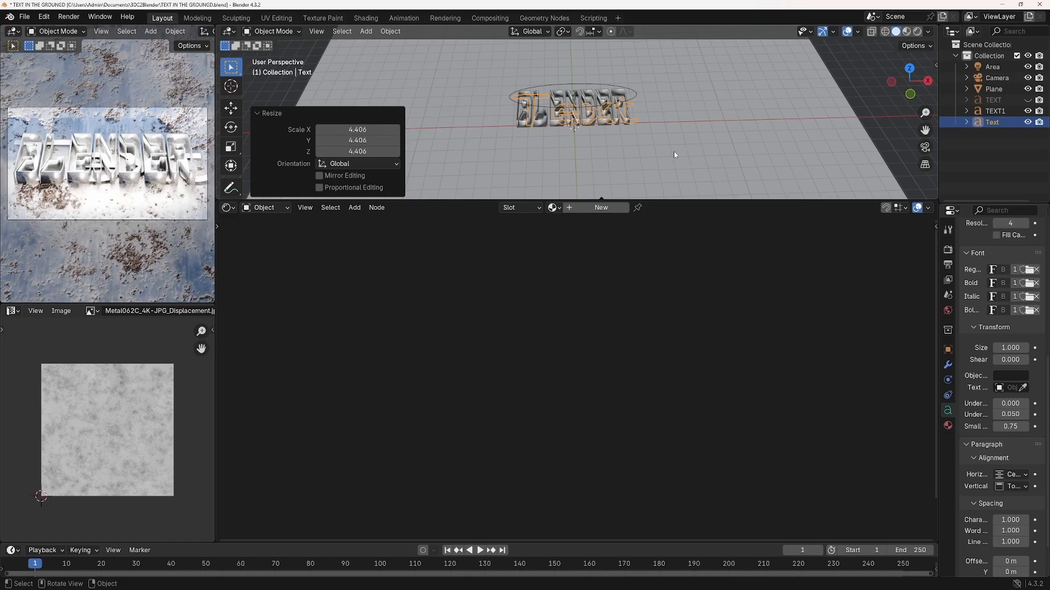
# Replace the default wording of the new text object with "BLENDER"
pyautogui.press('Tab')
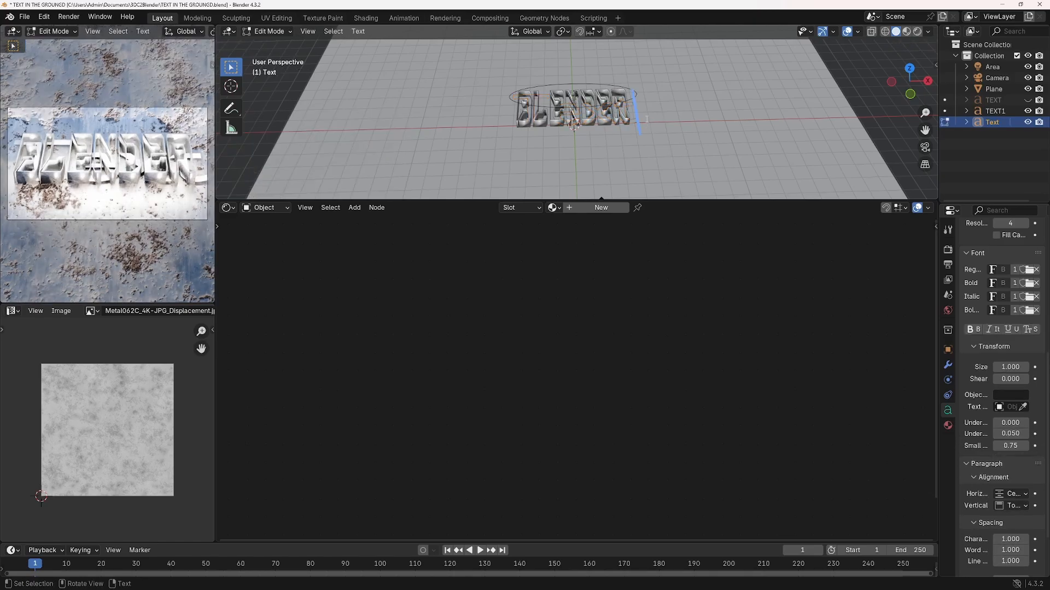
pyautogui.press('BackSpace')
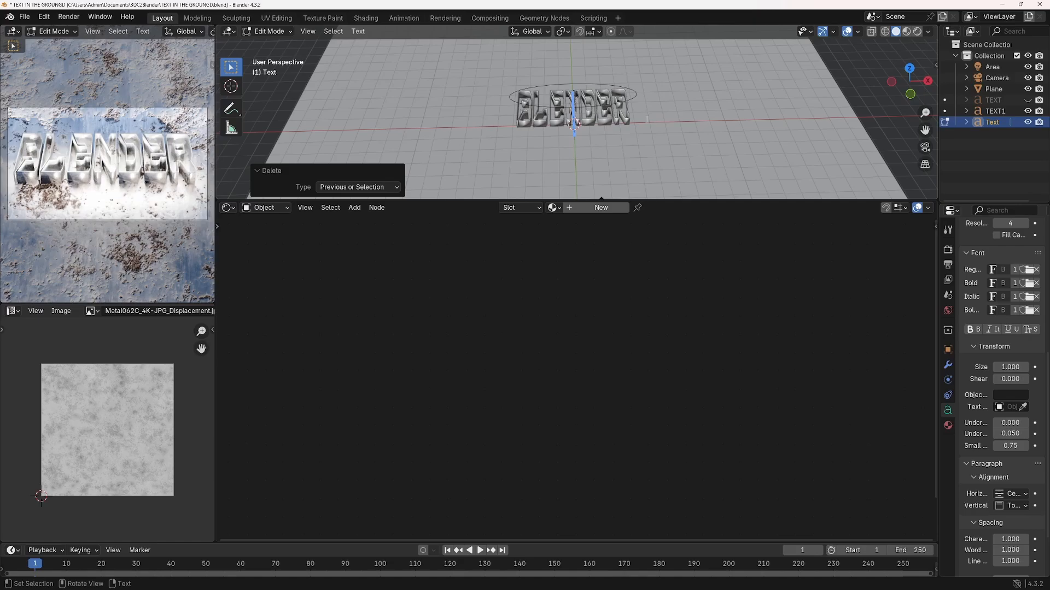
pyautogui.write('BLEN')
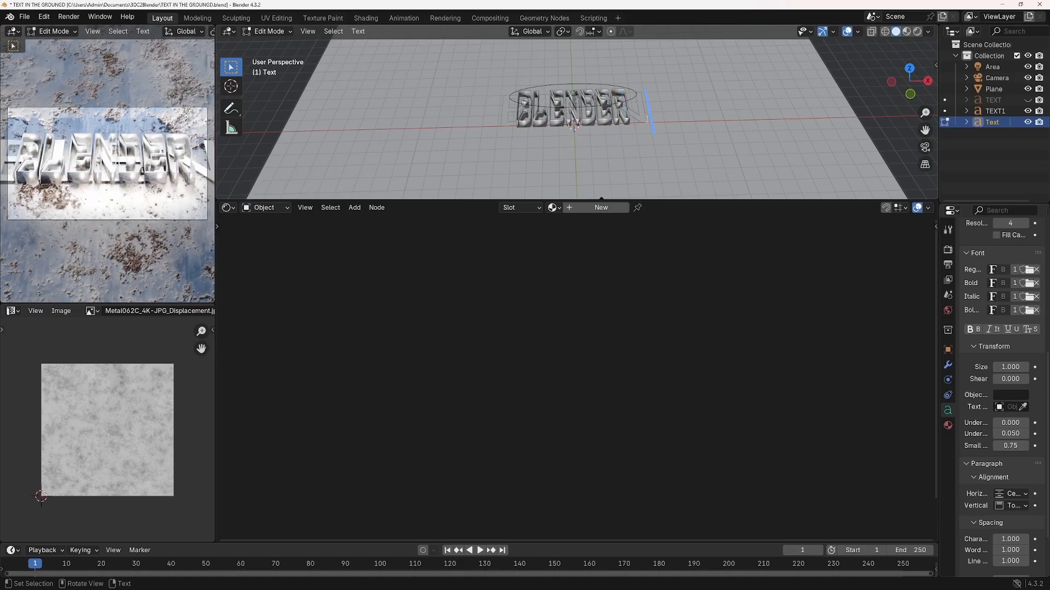
pyautogui.write('DER')
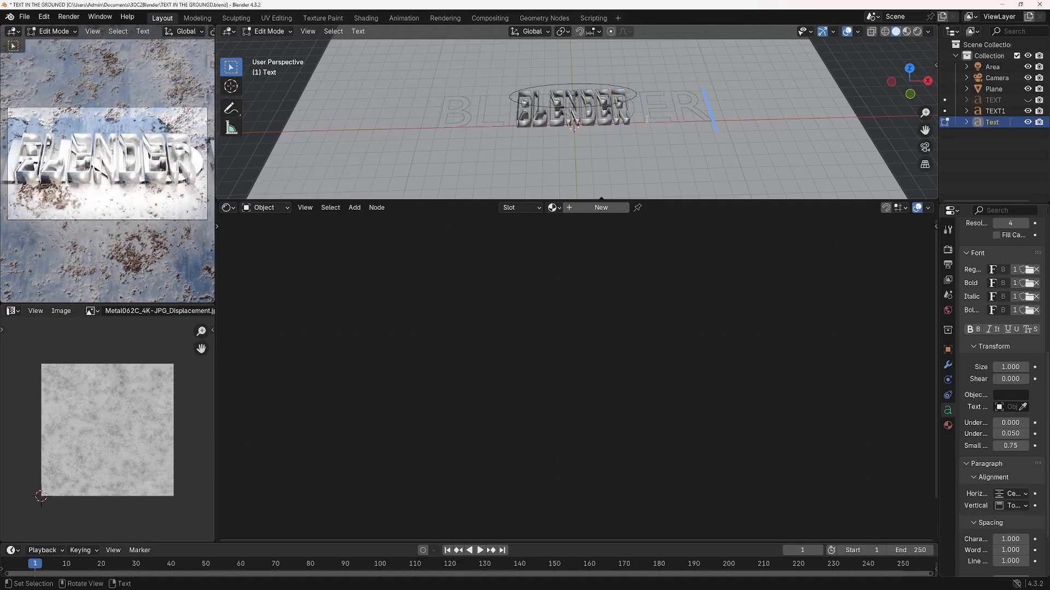
pyautogui.press('Tab')
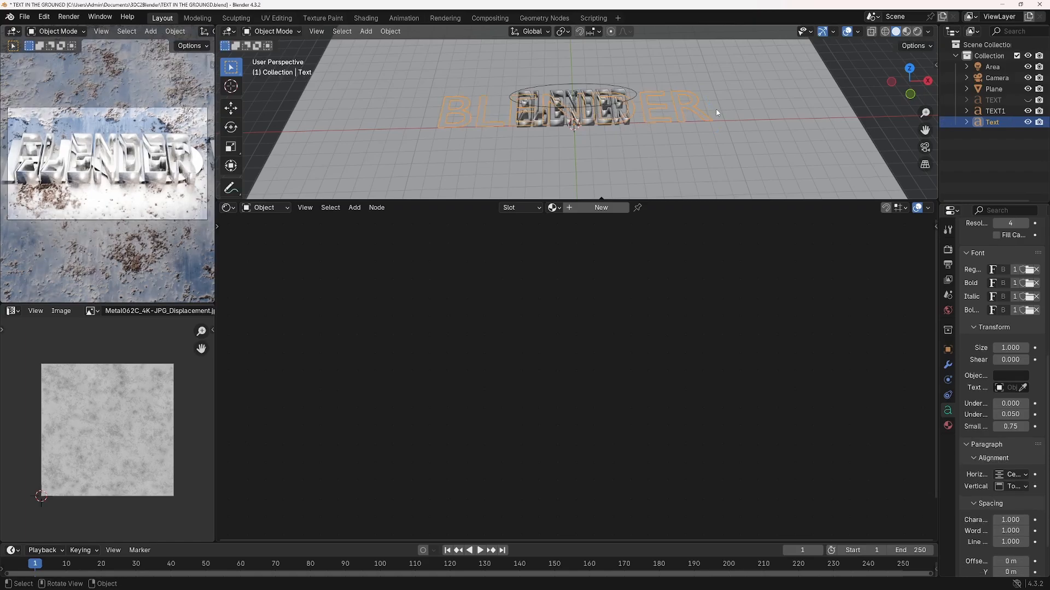
# Scale the BLENDER text along the X axis by about 0.448
pyautogui.press('s')
pyautogui.press('x')
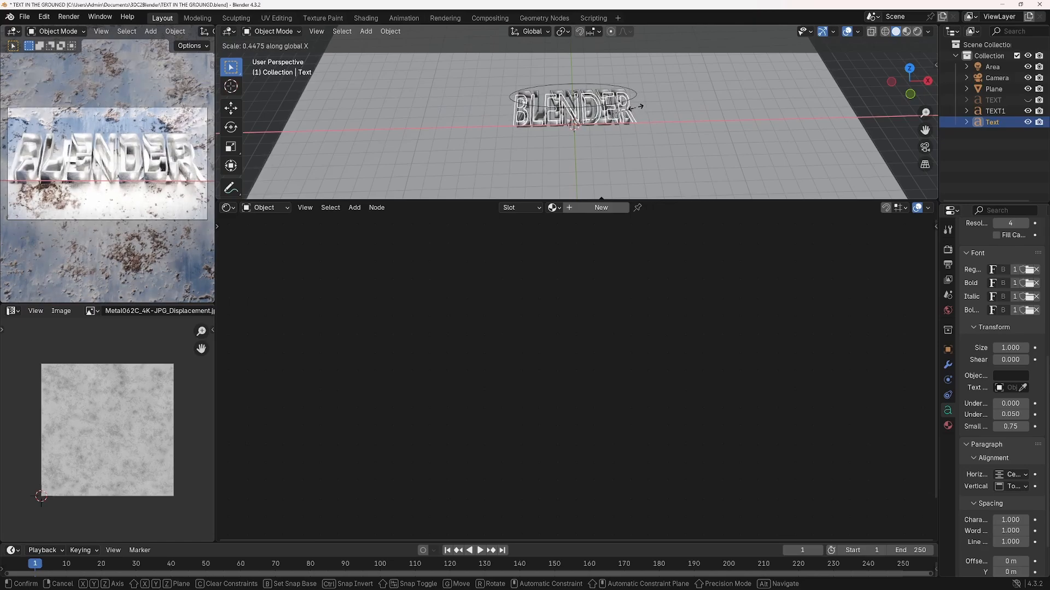
pyautogui.click(638, 104)
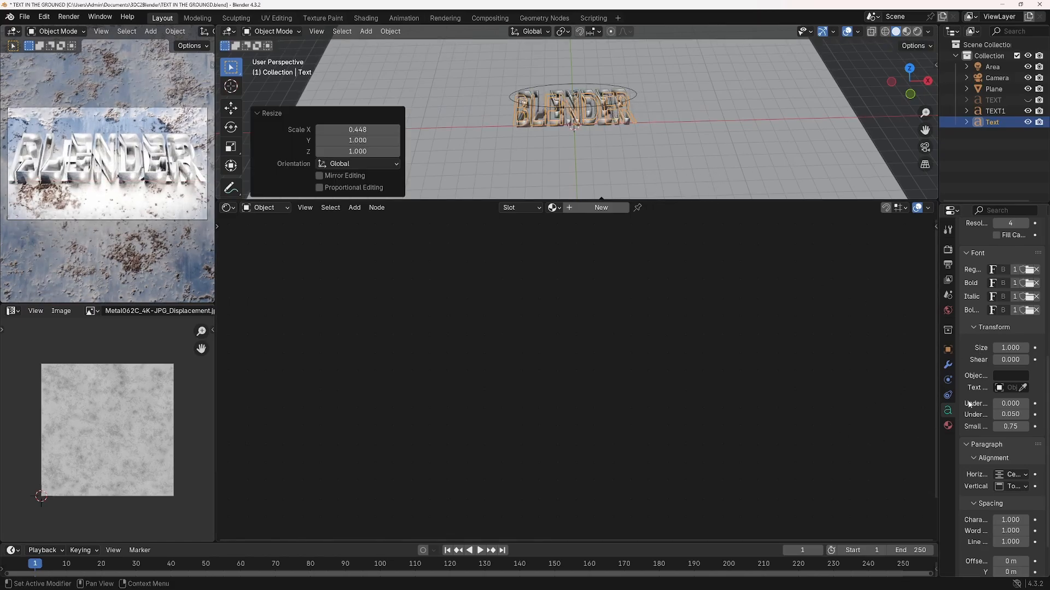
# Load the BIGMACCA Regular font for the new BLENDER text and scale the text along the X axis by about 0.545
pyautogui.scroll(-3, 997, 484)
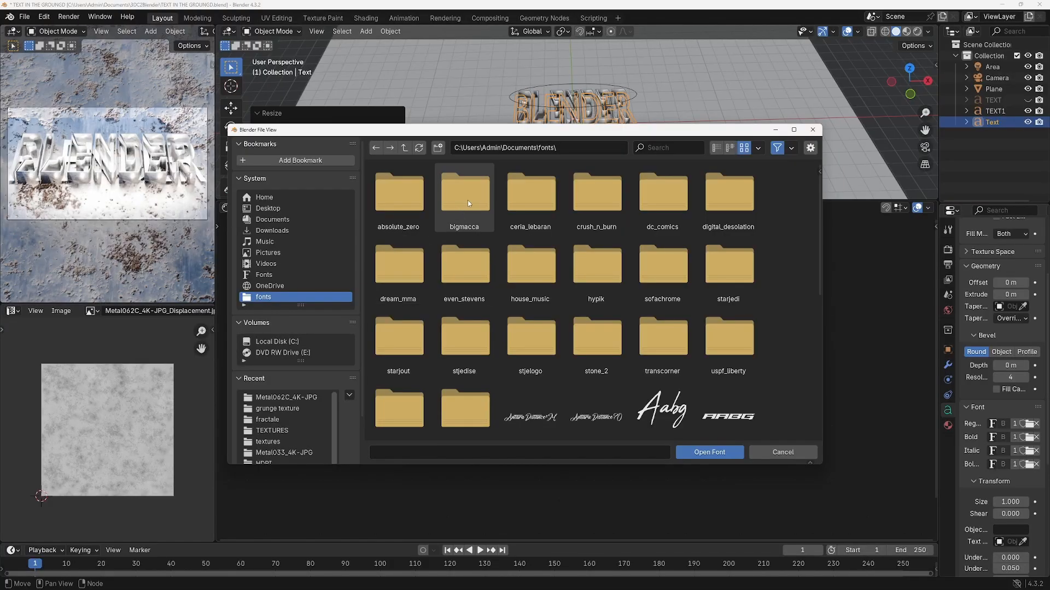
pyautogui.doubleClick(468, 200)
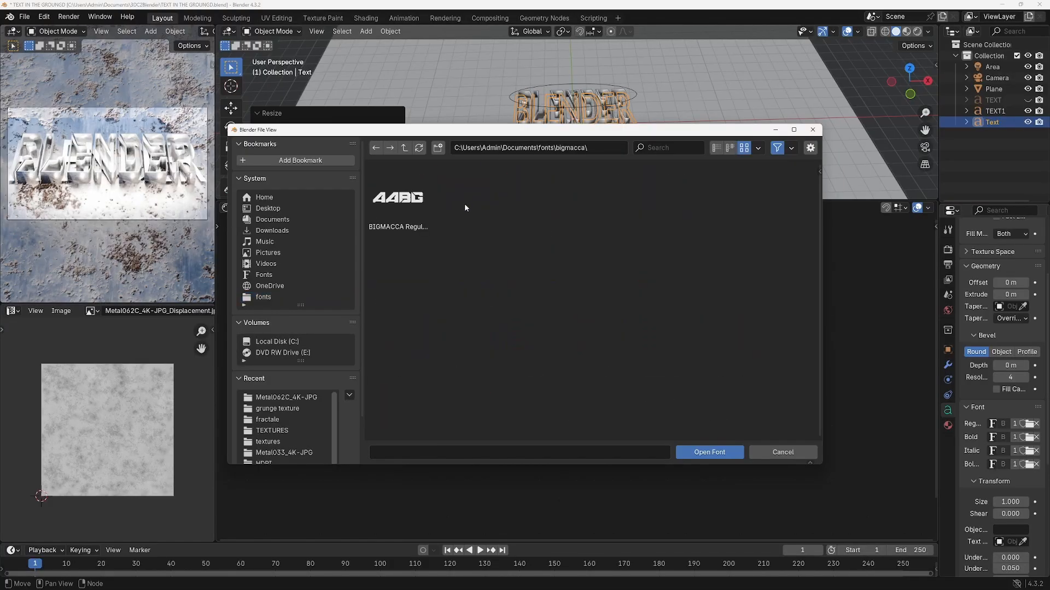
pyautogui.doubleClick(397, 198)
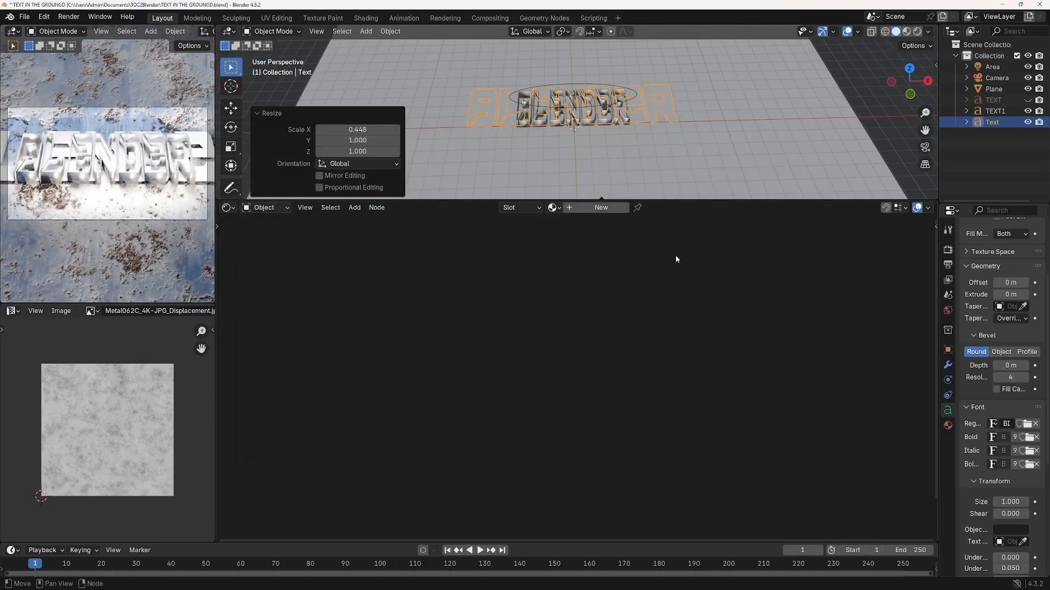
pyautogui.press('s')
pyautogui.press('x')
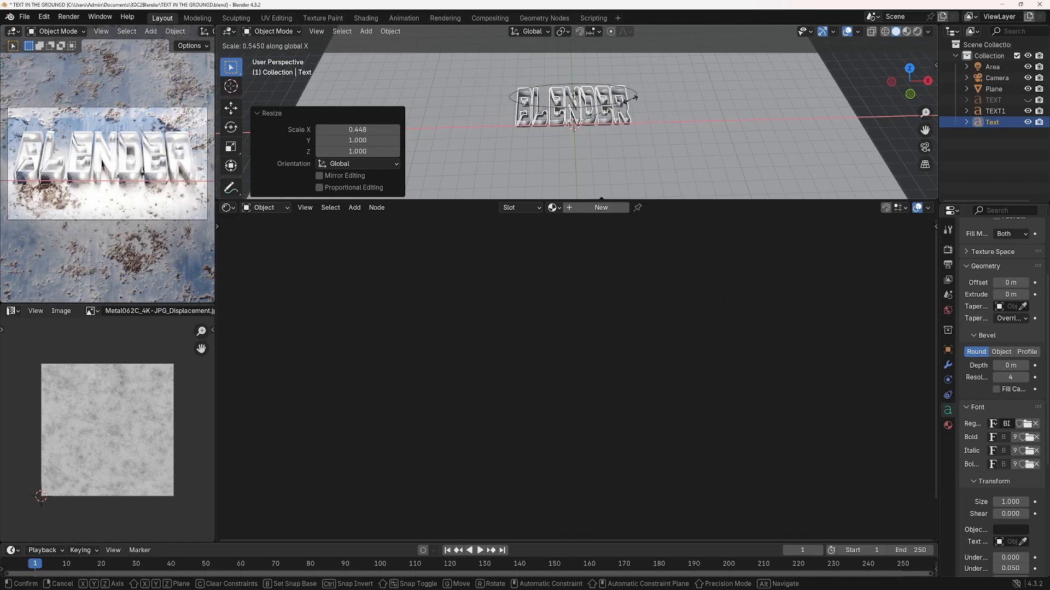
pyautogui.click(573, 126)
# Extrude the BLENDER text by 0.18 m and hide the older TEXT1 object
pyautogui.moveTo(1010, 294); pyautogui.dragTo(1016, 295)
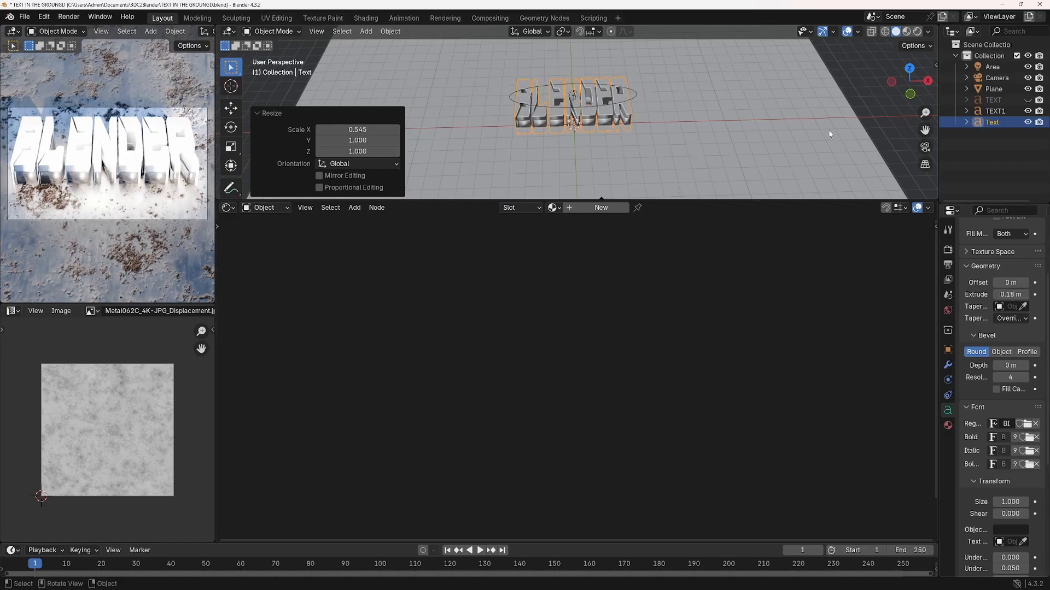
pyautogui.click(1027, 111)
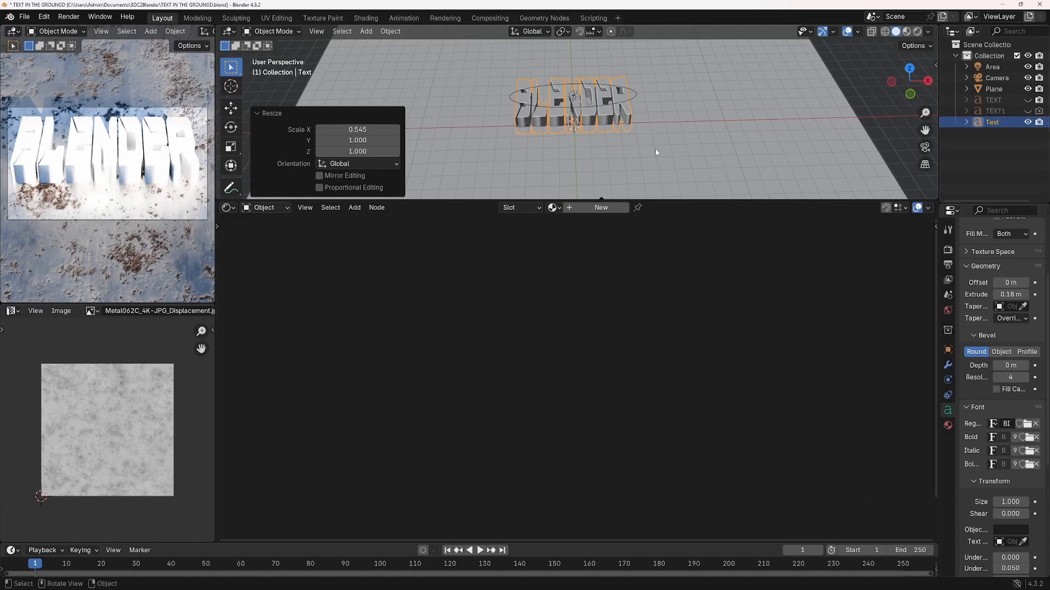
# Duplicate the BLENDER text in place and set the duplicate's Fill Mode to None
pyautogui.rightClick(601, 114)
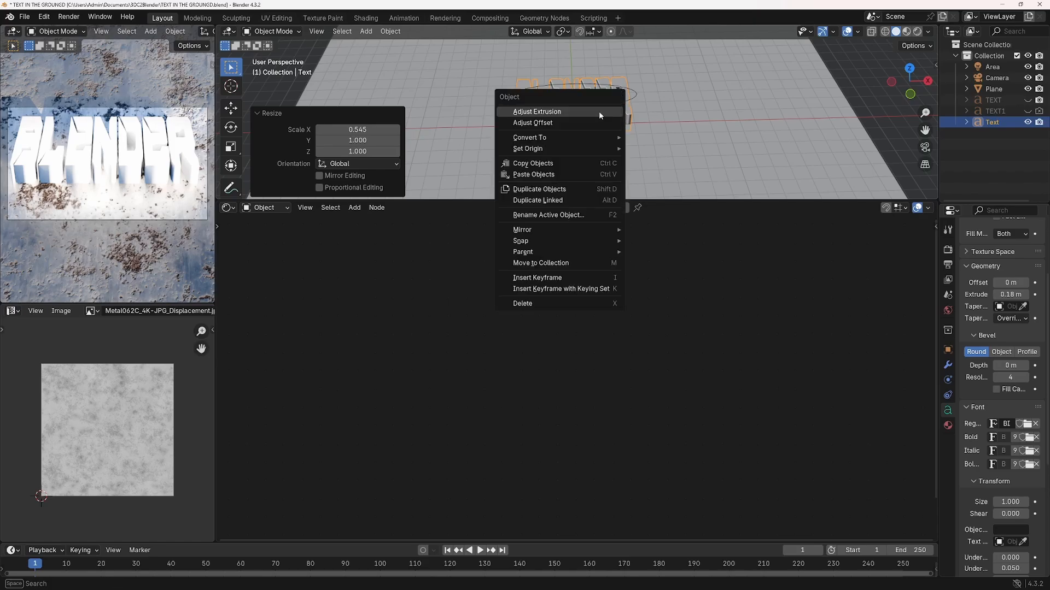
pyautogui.click(554, 190)
pyautogui.rightClick(553, 189)
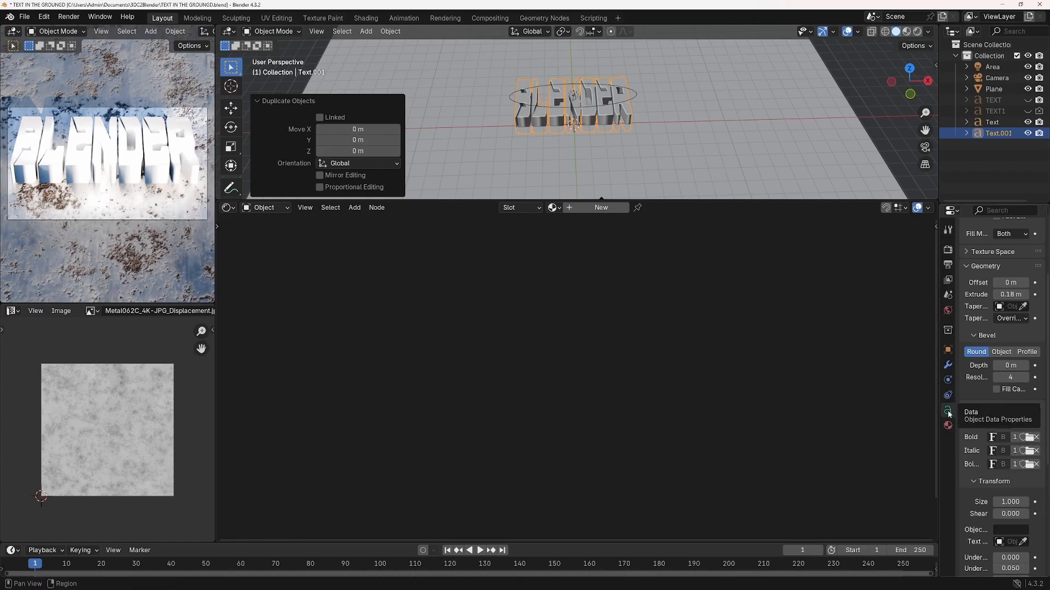
pyautogui.click(1021, 236)
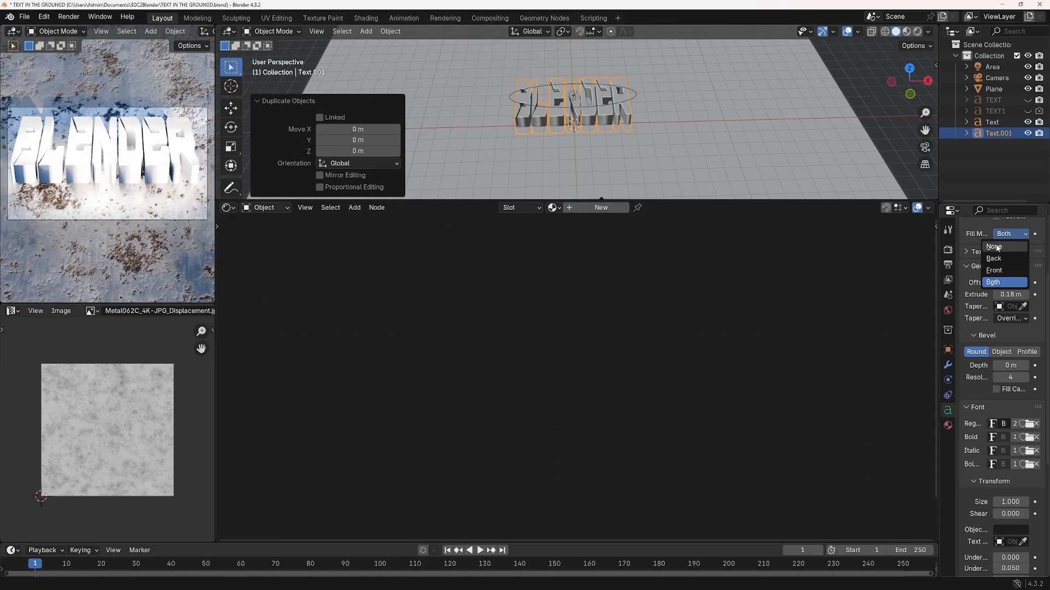
pyautogui.click(996, 247)
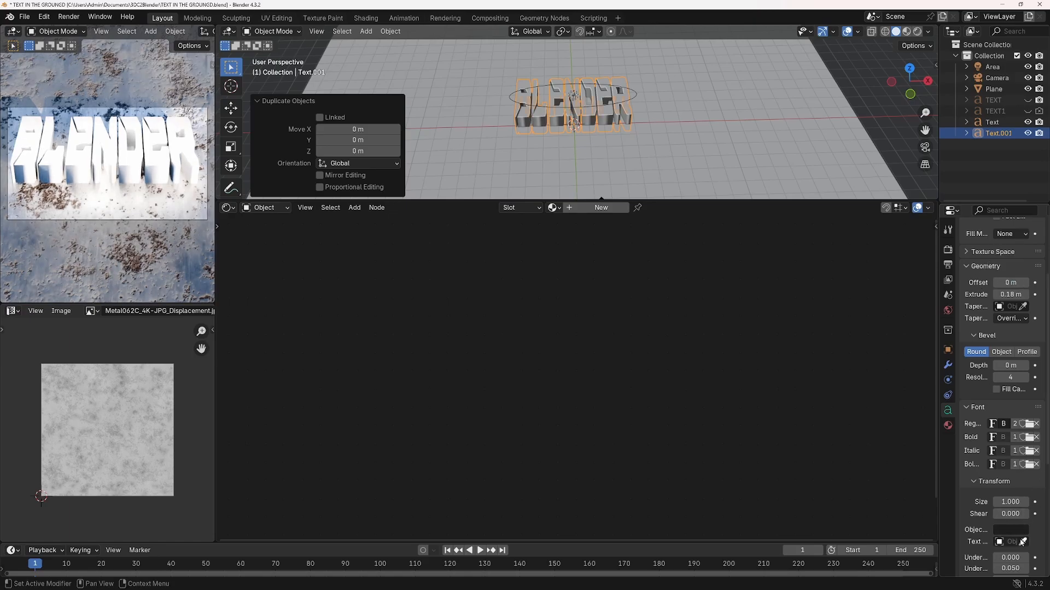
# Give the duplicate text a round bevel with depth 0.01 m and resolution 0, and set its extrusion to about 0.2 m
pyautogui.scroll(-1, 1011, 350)
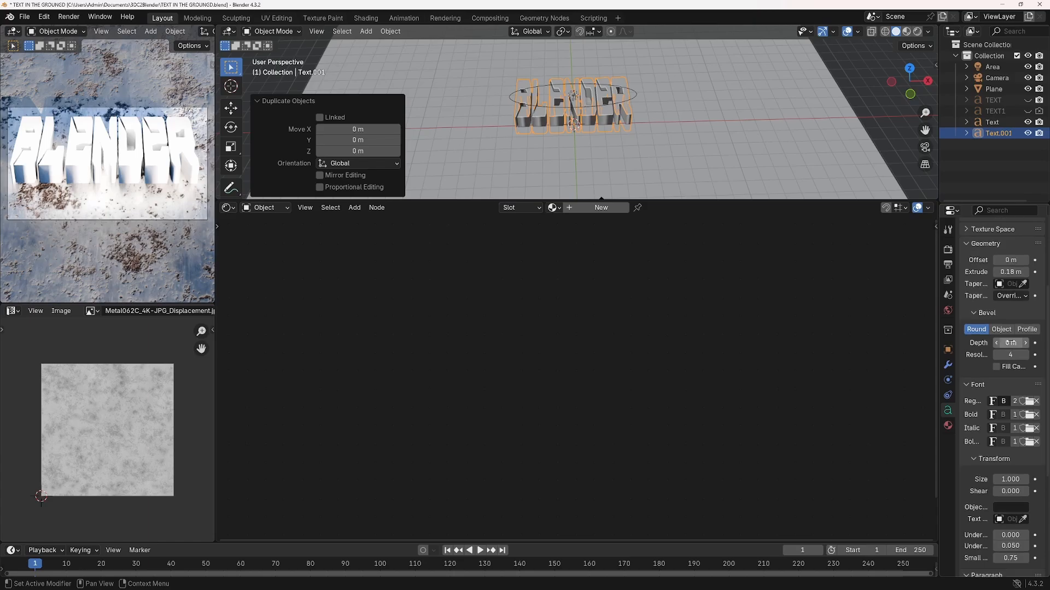
pyautogui.click(1010, 342)
pyautogui.write('0.')
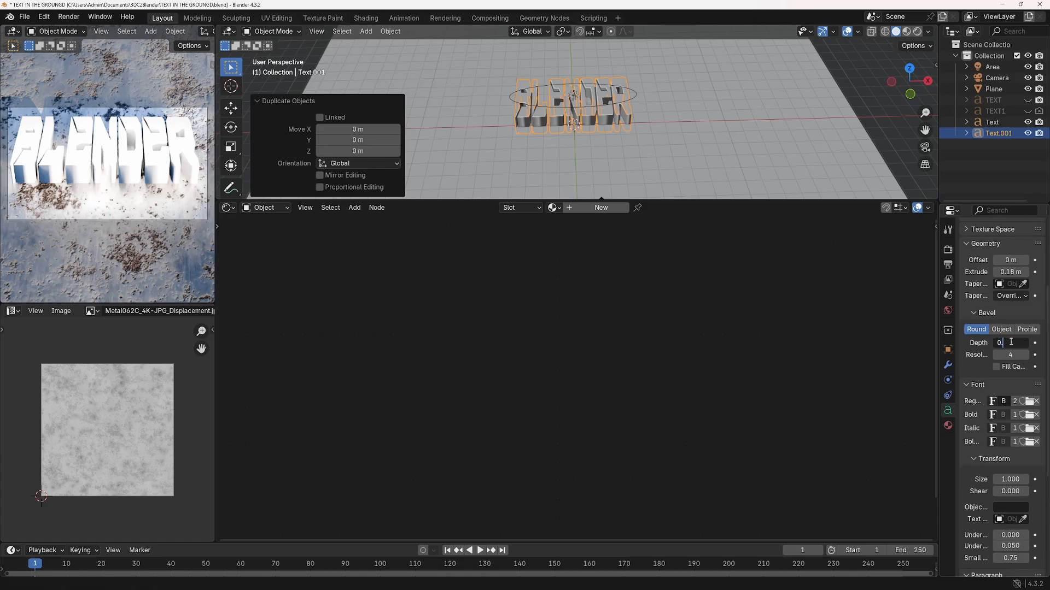
pyautogui.write('01')
pyautogui.press('Return')
pyautogui.moveTo(1011, 355); pyautogui.dragTo(975, 355)
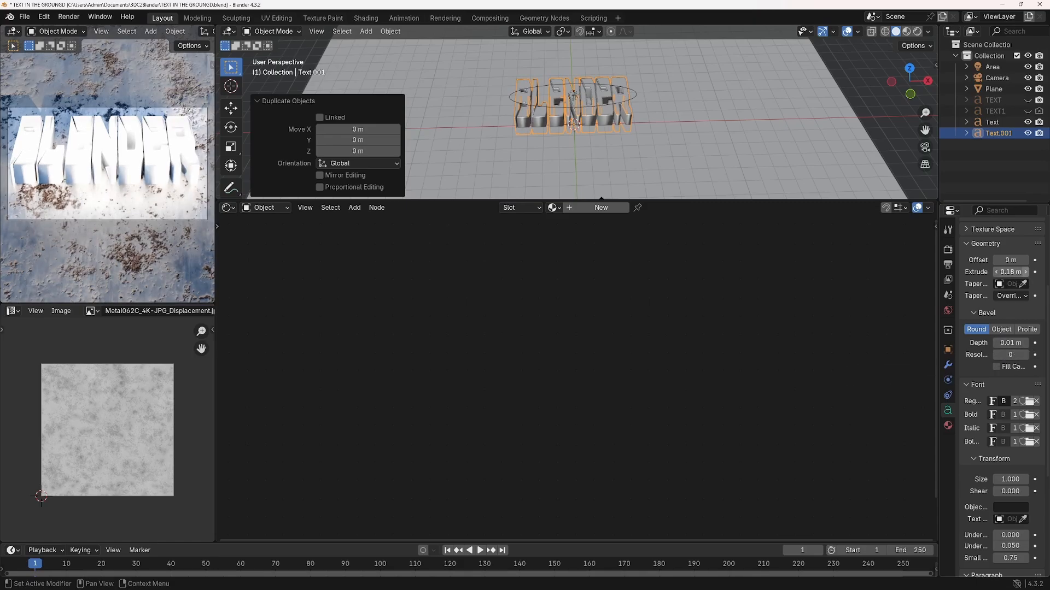
pyautogui.click(1028, 272)
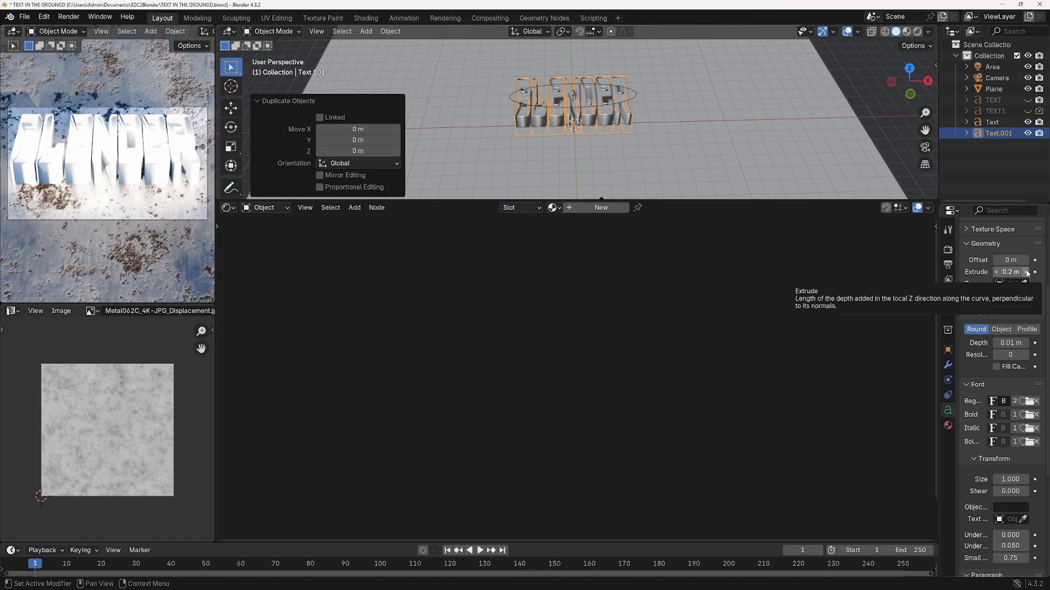
# Select the original filled BLENDER text and assign the existing Material.001 to it
pyautogui.click(603, 109)
pyautogui.click(554, 208)
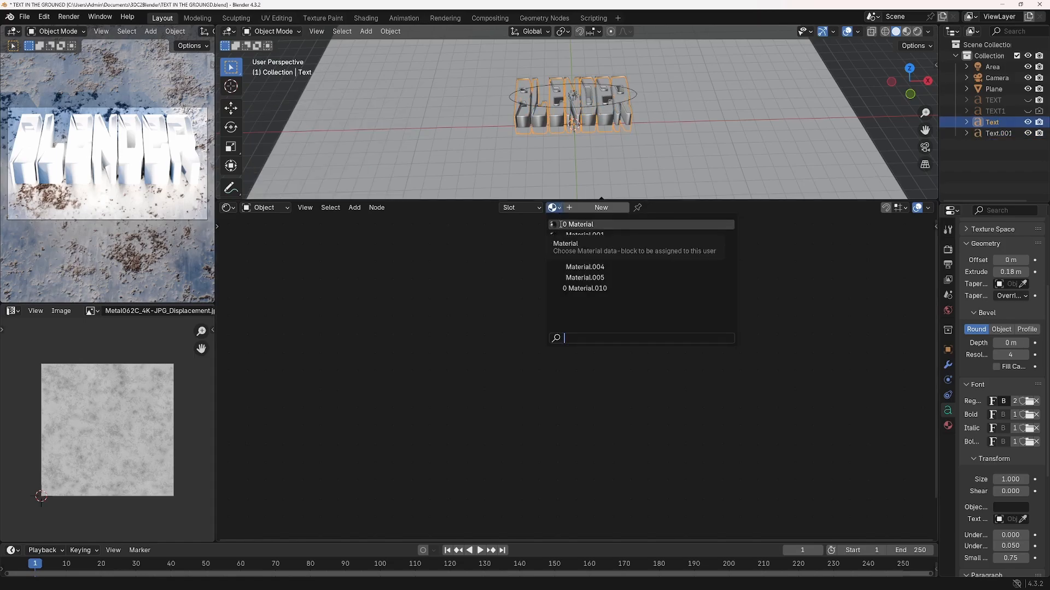
pyautogui.click(557, 224)
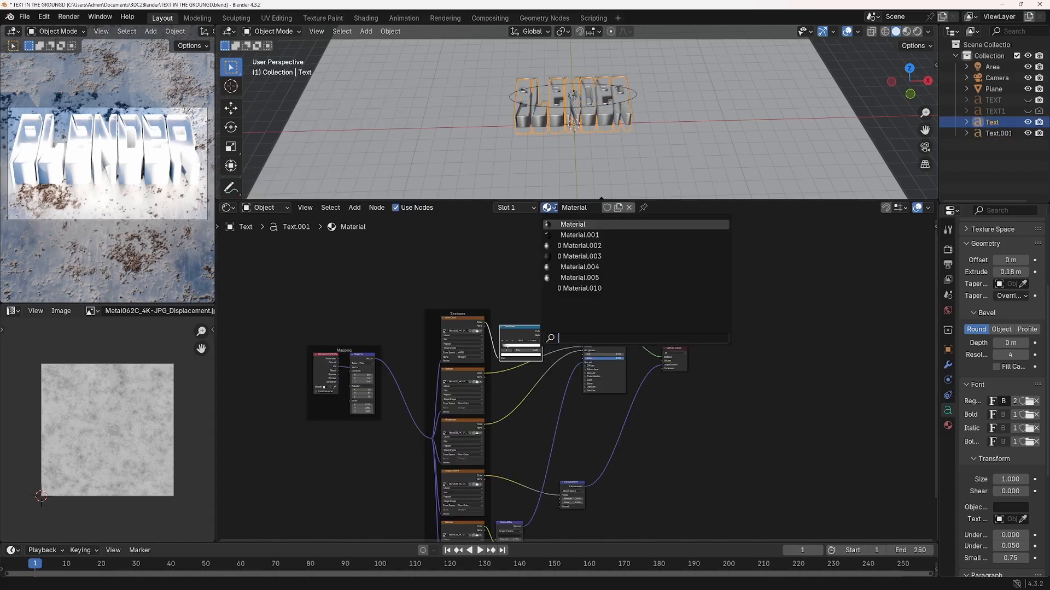
pyautogui.click(562, 236)
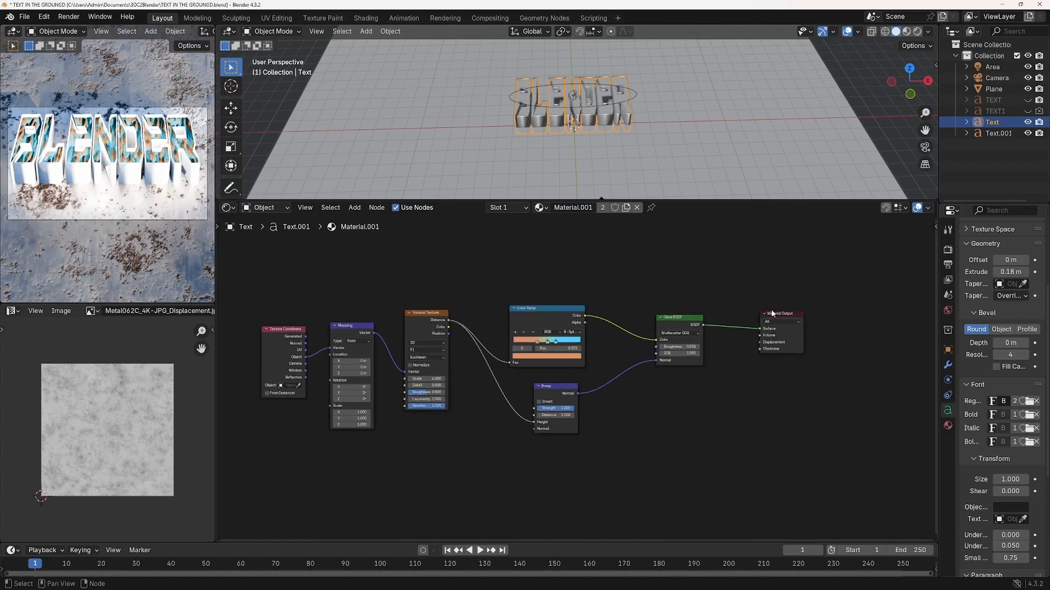
# Link the Texture Coordinate's Object output to the Mapping node's Vector and move both nodes closer to the Voronoi Texture
pyautogui.click(681, 318)
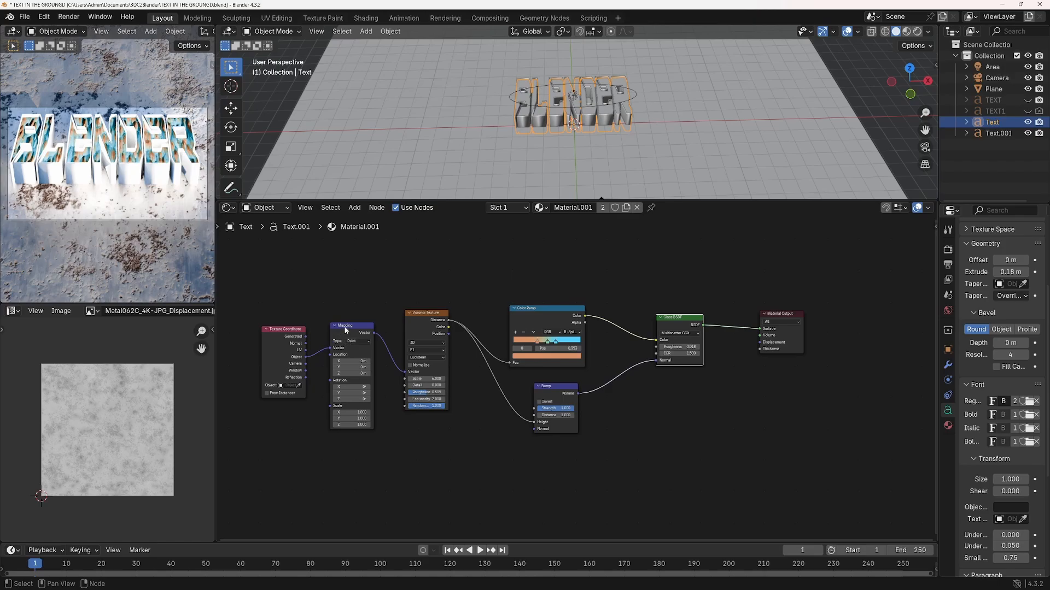
pyautogui.moveTo(306, 354); pyautogui.dragTo(329, 349)
pyautogui.click(317, 356)
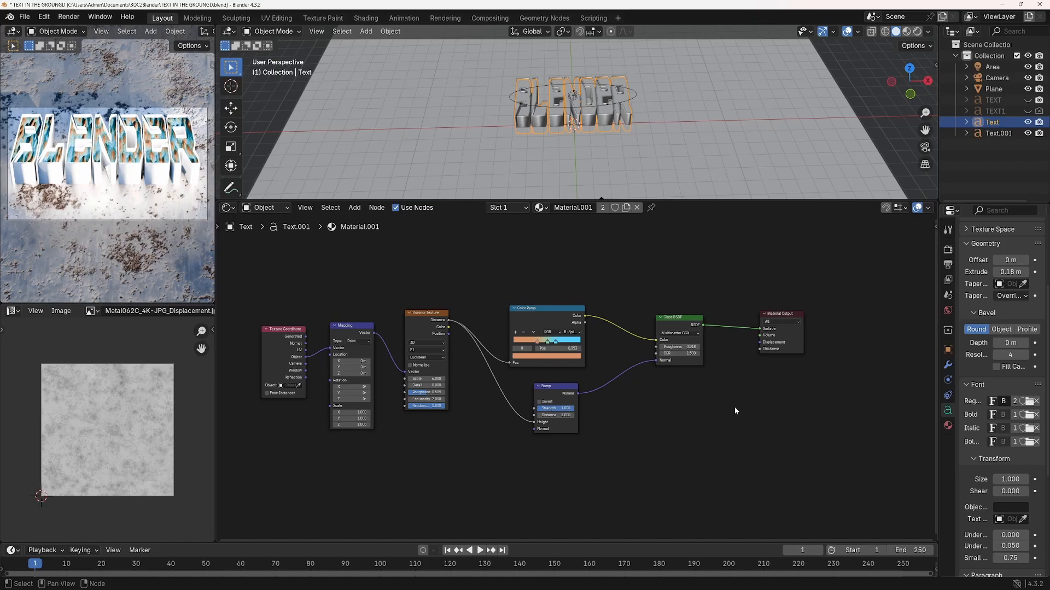
pyautogui.press('ctrl')
pyautogui.hotkey('ctrl', 'space')
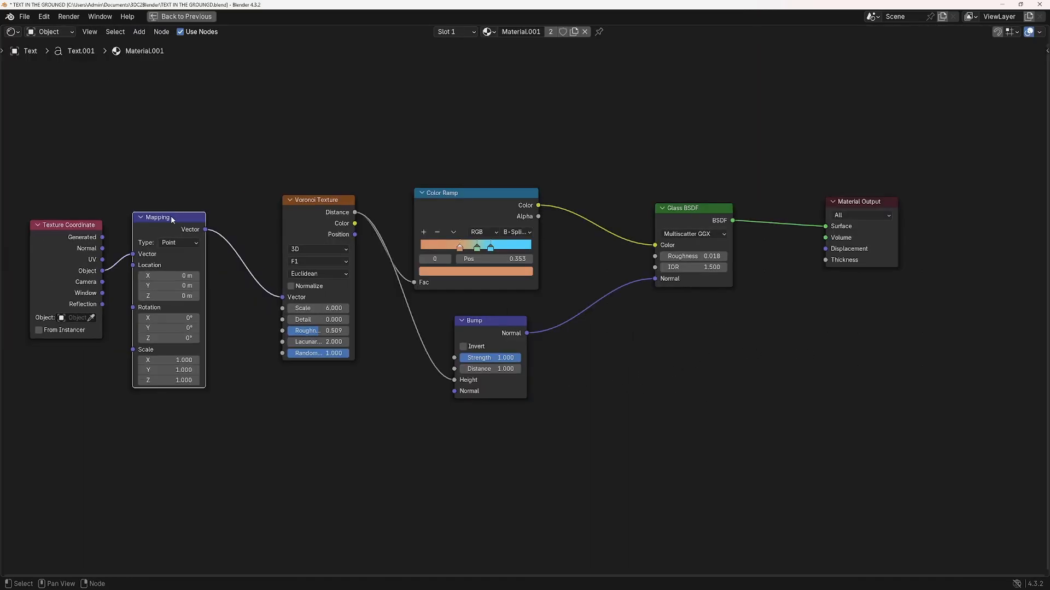
pyautogui.moveTo(171, 217); pyautogui.dragTo(189, 211)
pyautogui.moveTo(92, 224); pyautogui.dragTo(118, 222)
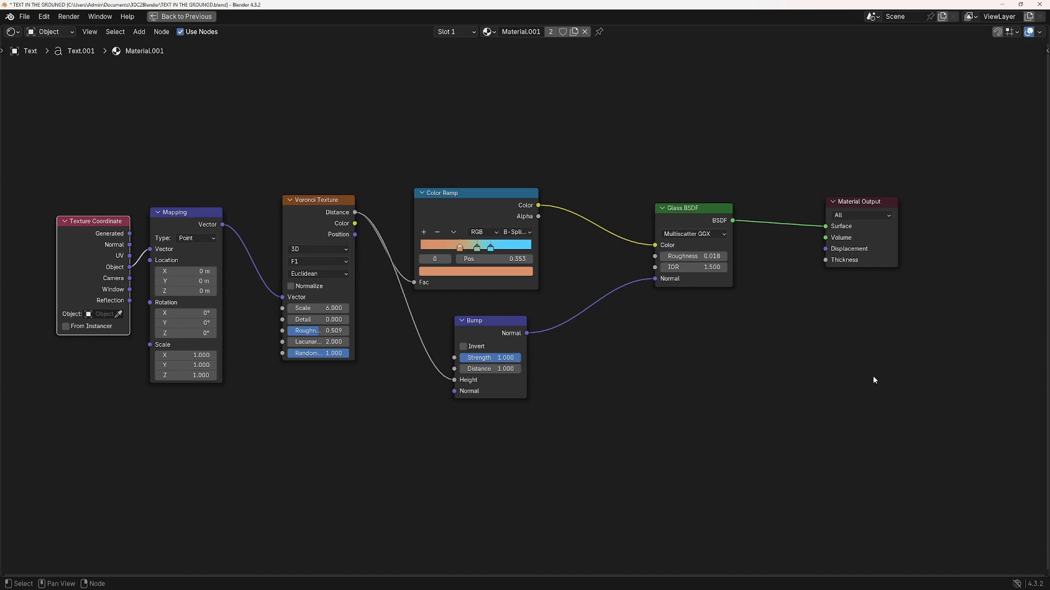
pyautogui.press('ctrl')
pyautogui.hotkey('ctrl', 'space')
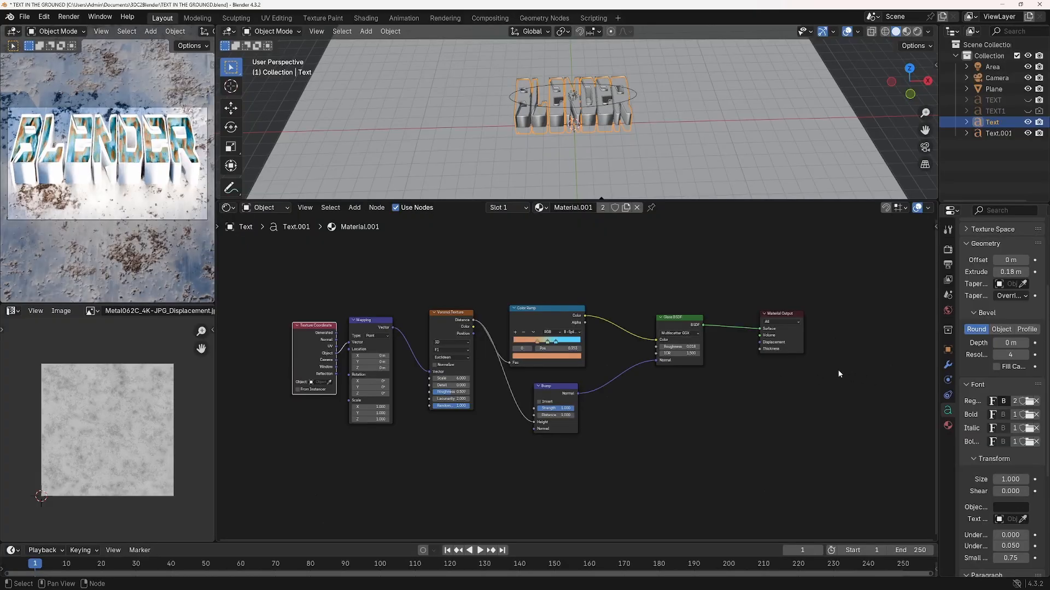
# Enlarge the 3D viewport, switch it to the camera view and shift the camera so the text sits slightly lower in the frame
pyautogui.moveTo(714, 202); pyautogui.dragTo(726, 289)
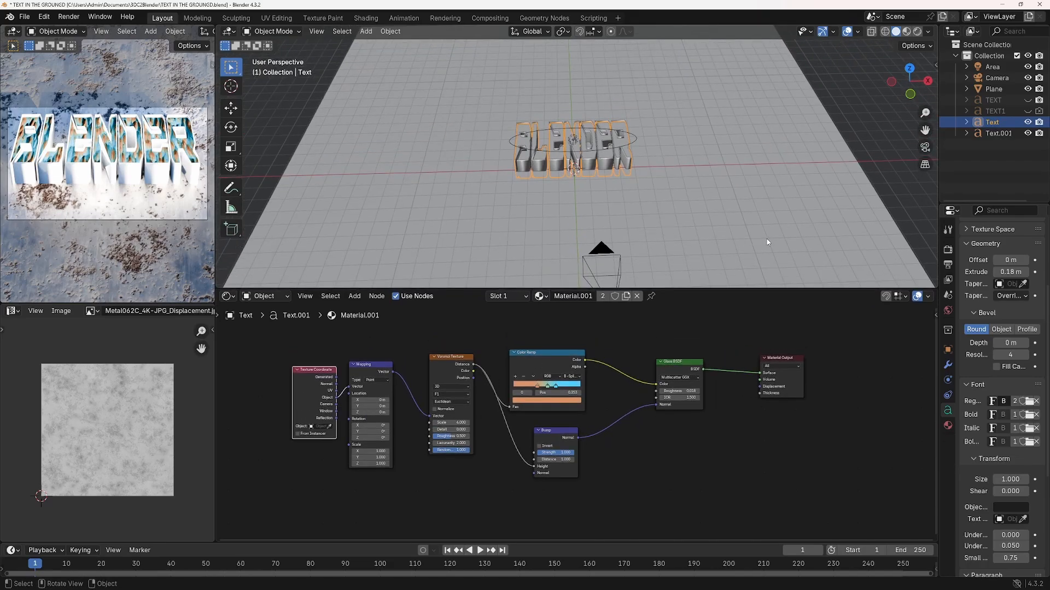
pyautogui.press('KP_0')
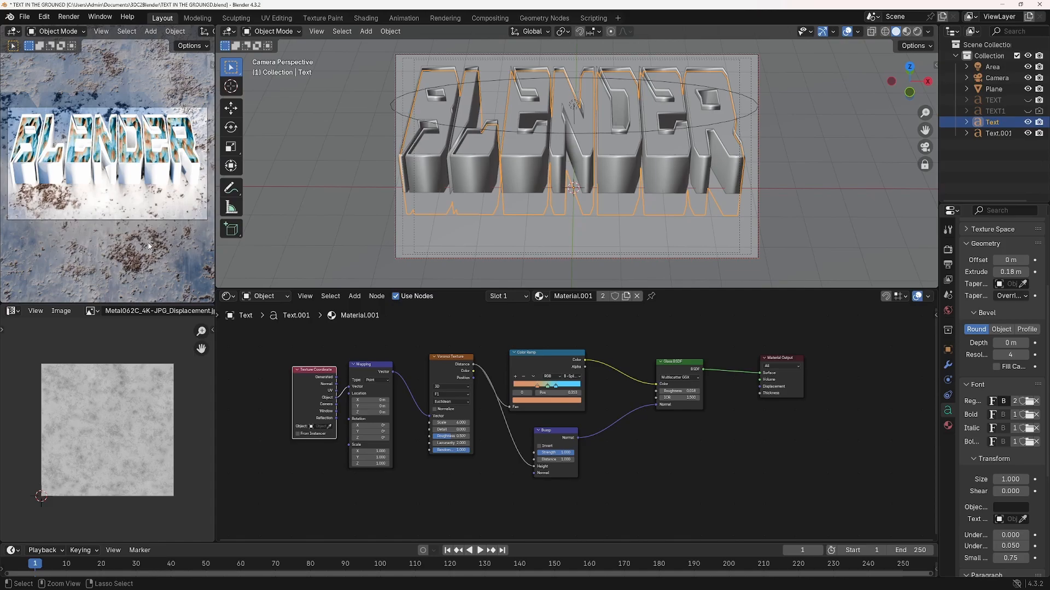
pyautogui.hotkey('ctrl', 'space')
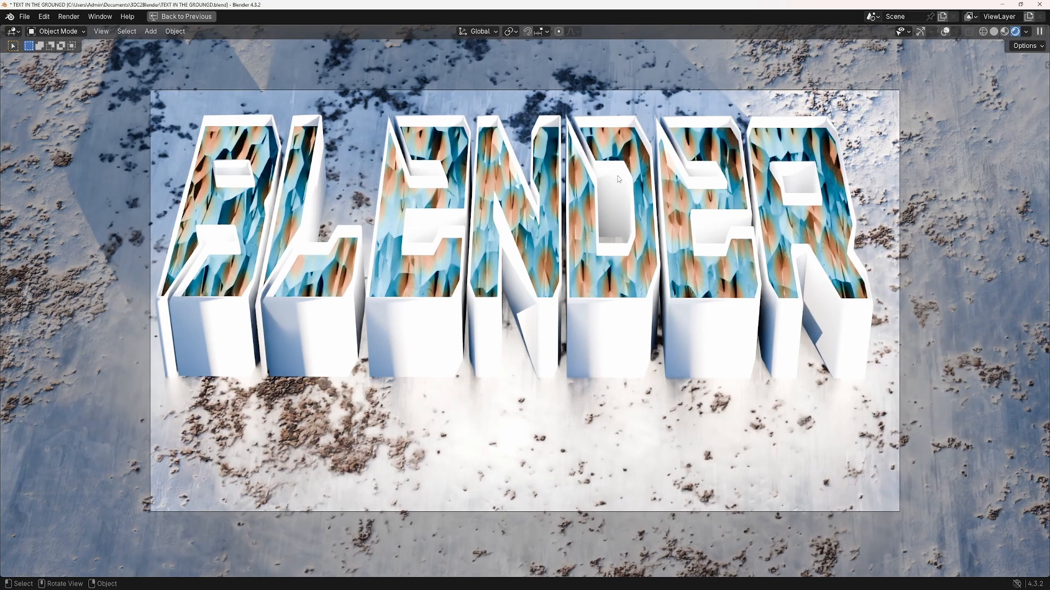
pyautogui.click(187, 17)
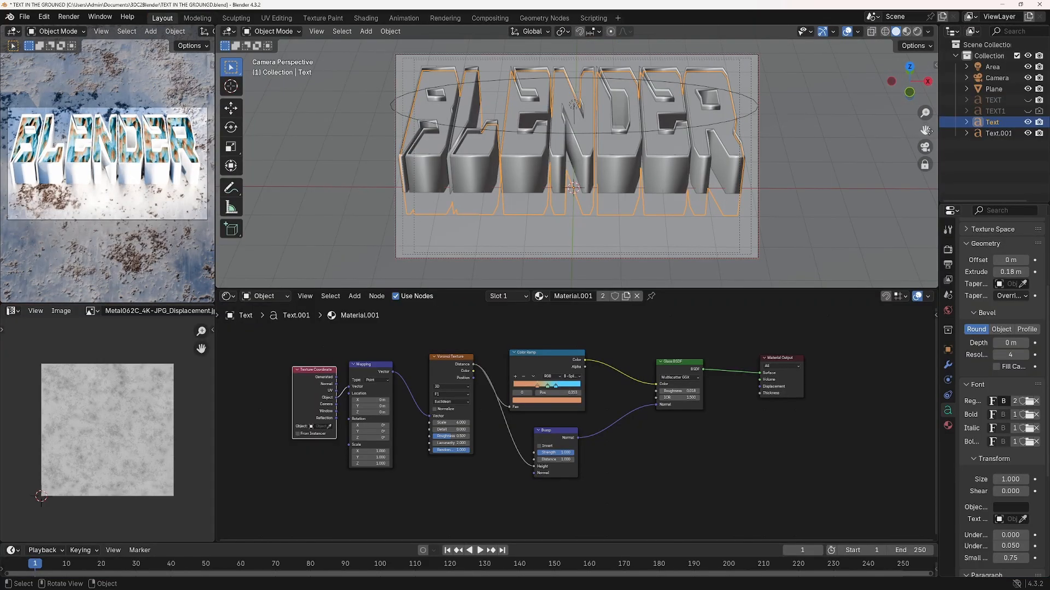
pyautogui.moveTo(926, 131); pyautogui.dragTo(926, 141)
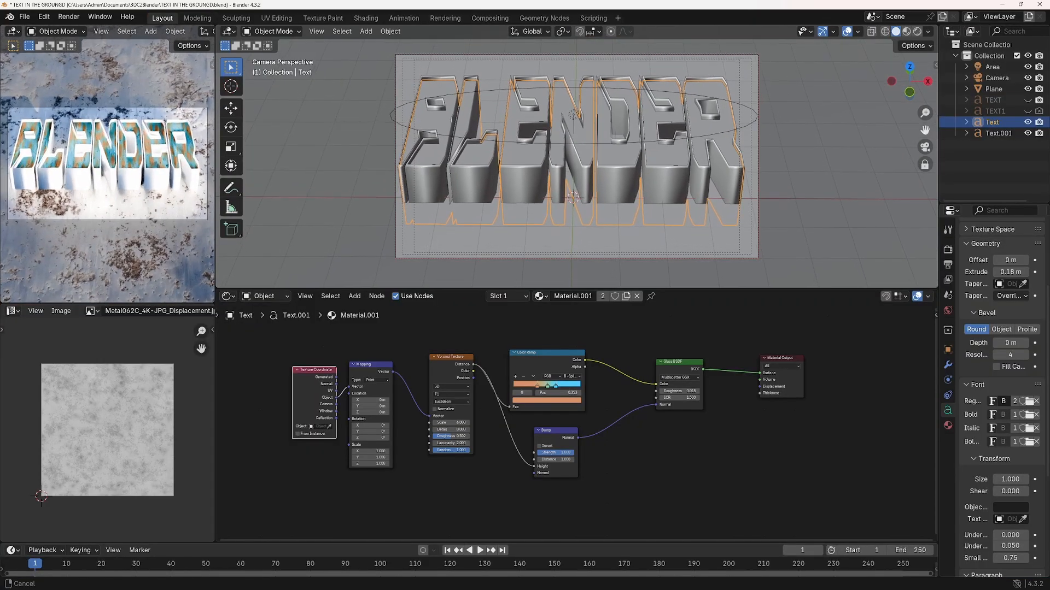
# Create a new material for the duplicate Text.001 and add an Image Texture with Mapping and Texture Coordinate nodes to its Base Color
pyautogui.click(661, 182)
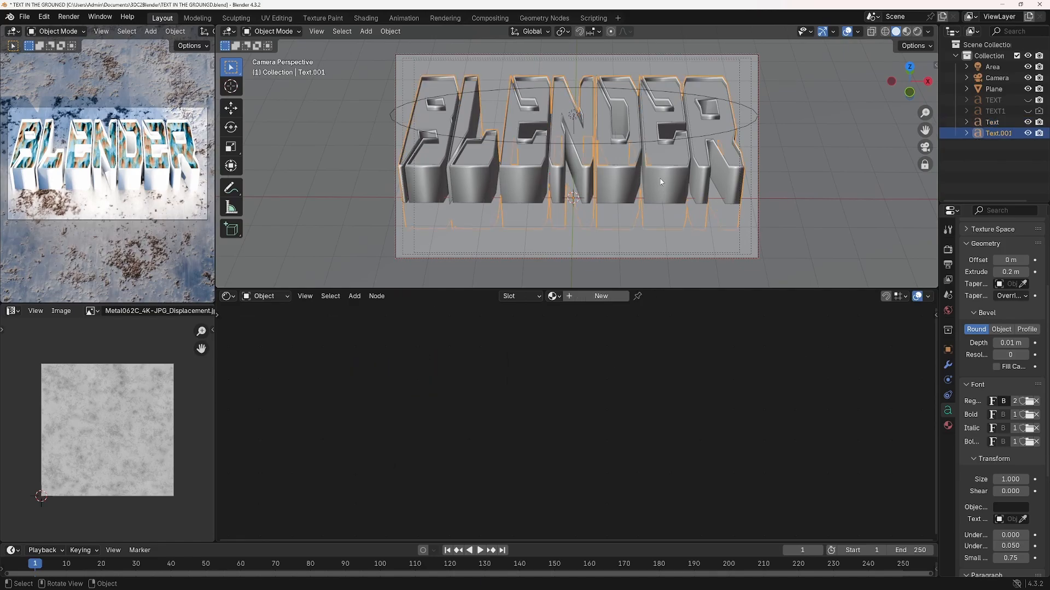
pyautogui.click(601, 296)
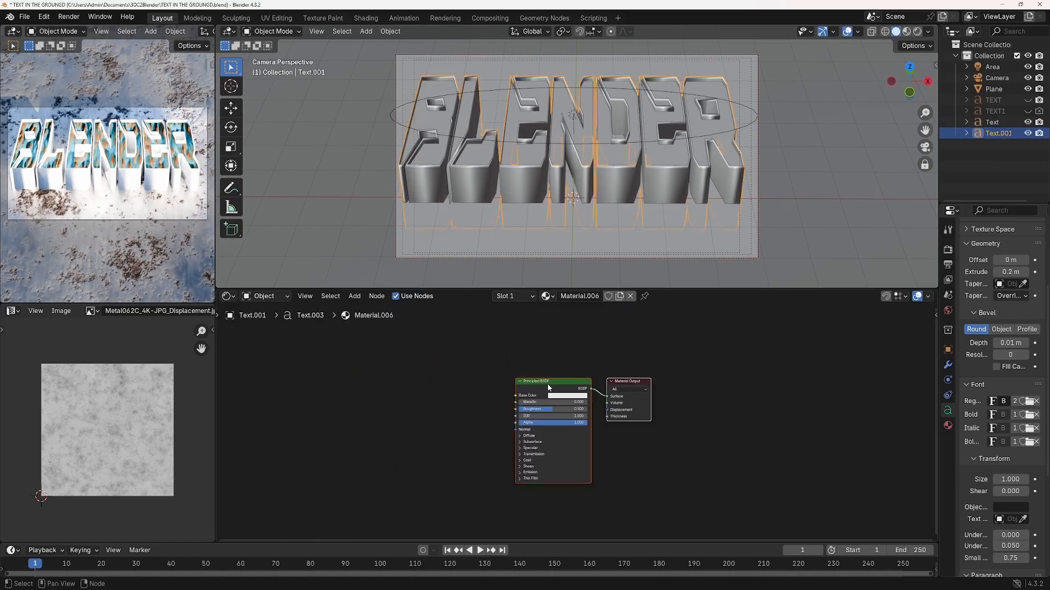
pyautogui.hotkey('ctrl', 't')
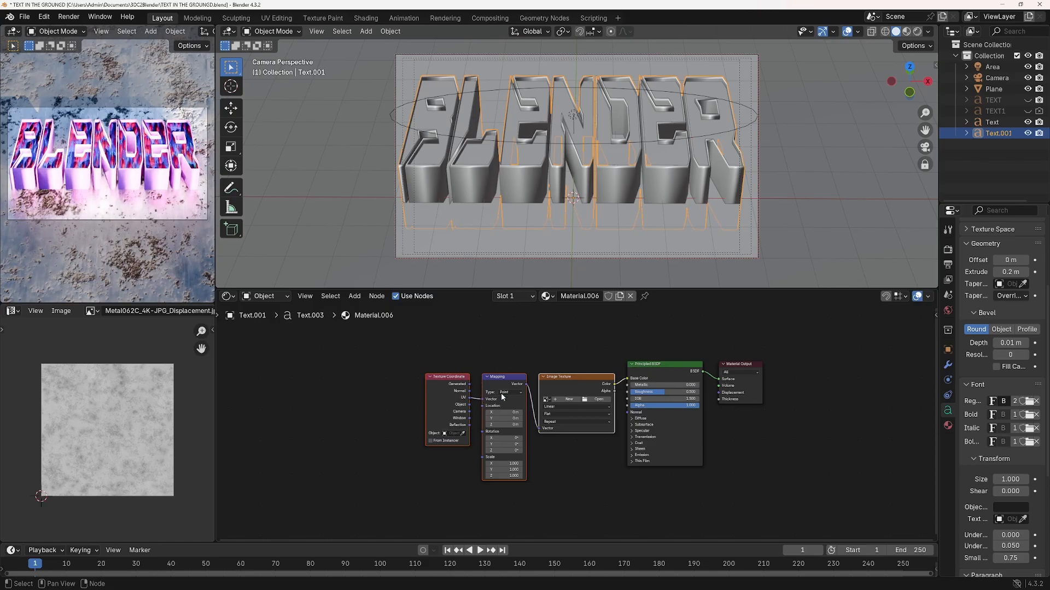
# Load the light grey concrete image from the grunge texture folder into the Image Texture node
pyautogui.click(600, 401)
pyautogui.doubleClick(727, 350)
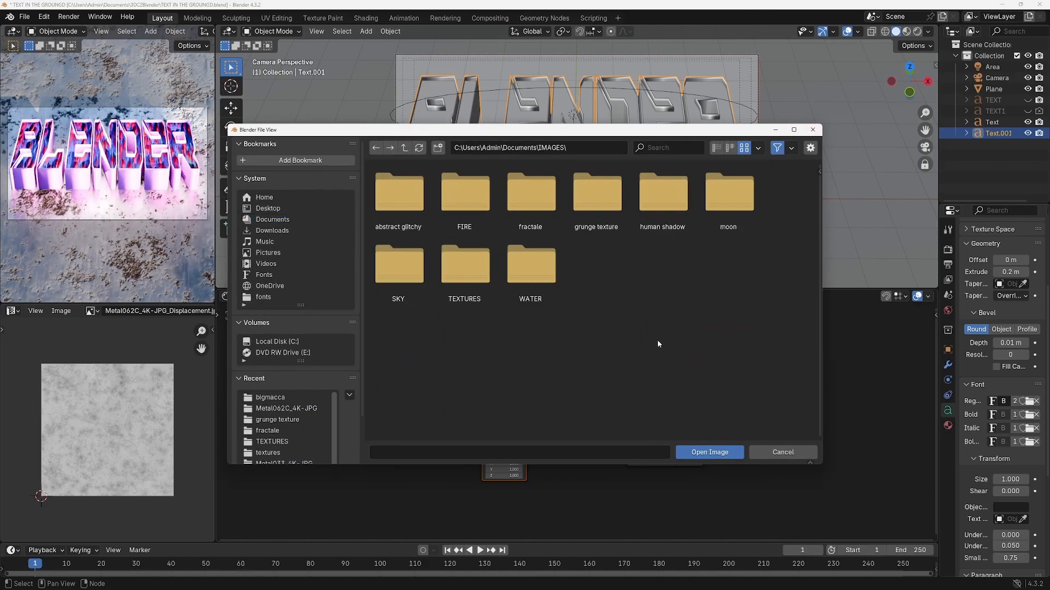
pyautogui.doubleClick(596, 197)
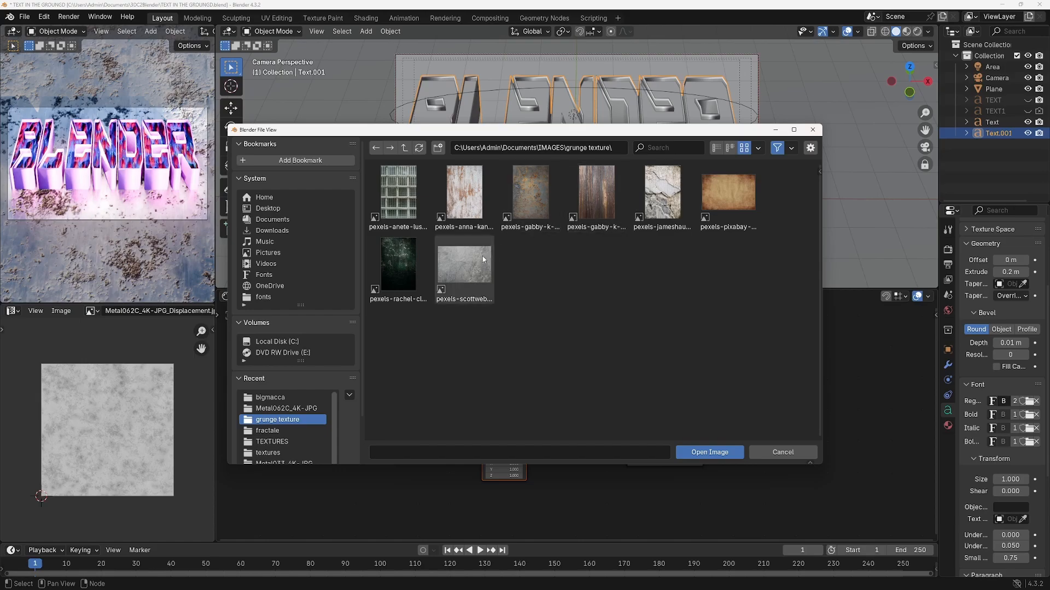
pyautogui.doubleClick(462, 267)
# Move the Texture Coordinate node away from the Mapping node and link its Camera output to Mapping's Vector input
pyautogui.click(443, 381)
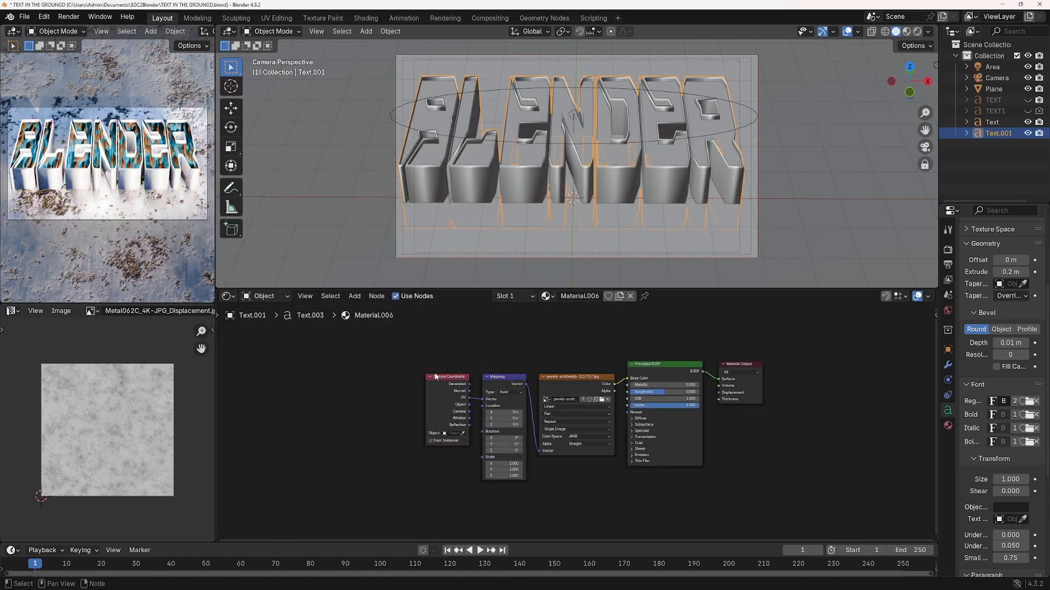
pyautogui.moveTo(442, 381); pyautogui.dragTo(398, 376)
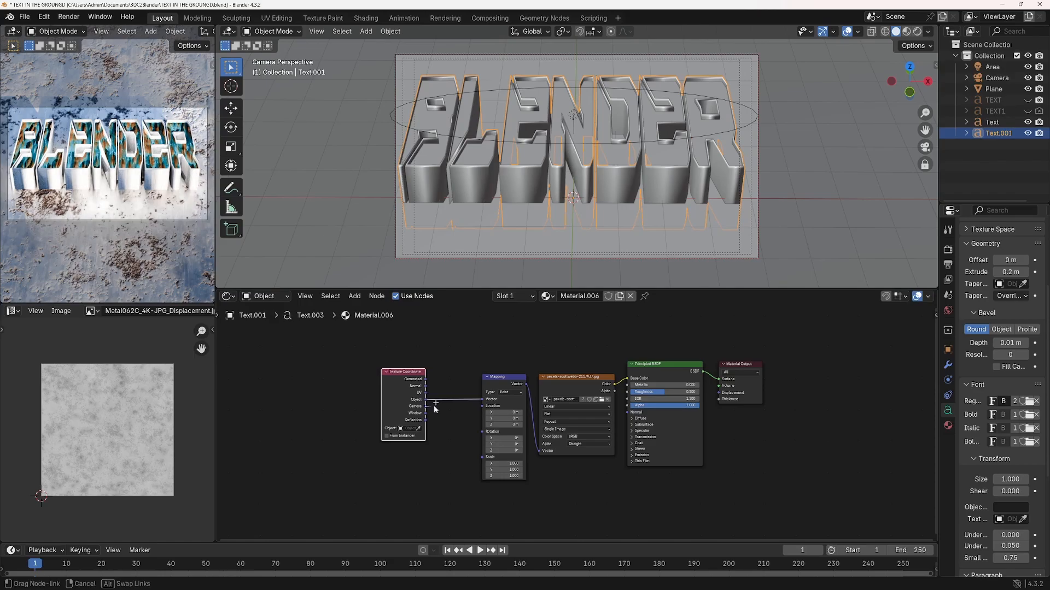
pyautogui.moveTo(427, 403); pyautogui.dragTo(485, 400)
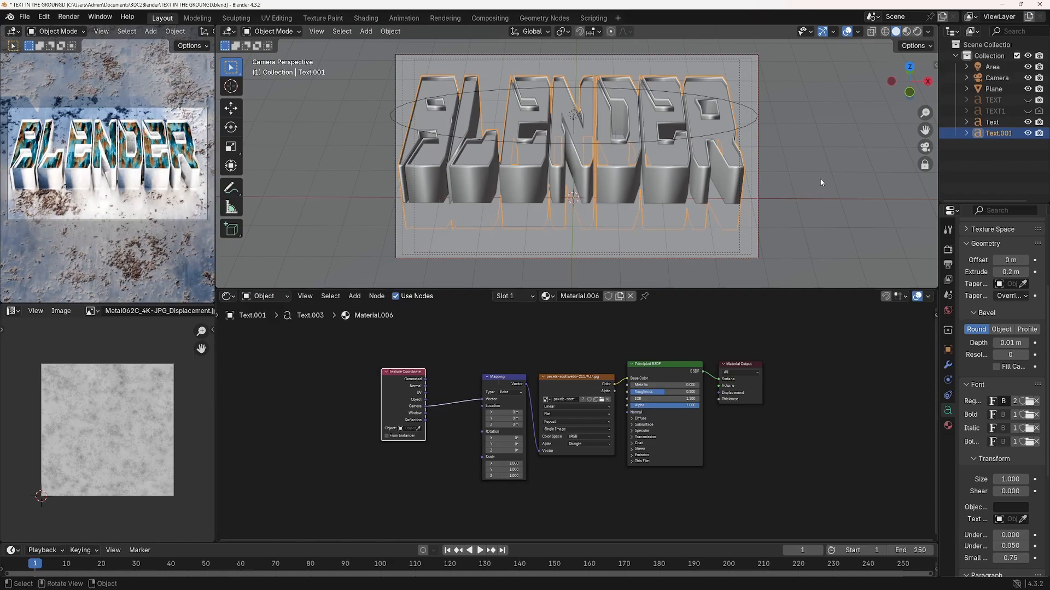
# Pull the camera back so the text sits smaller in the frame, and set the Text.001 material's Metallic to 1.000
pyautogui.scroll(5, 826, 176)
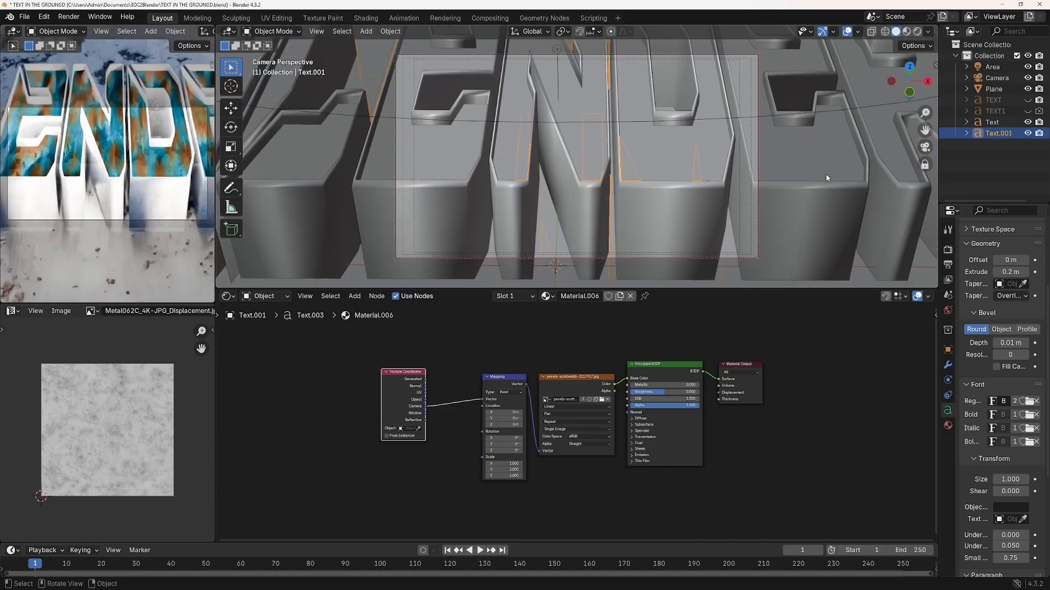
pyautogui.scroll(-4, 826, 176)
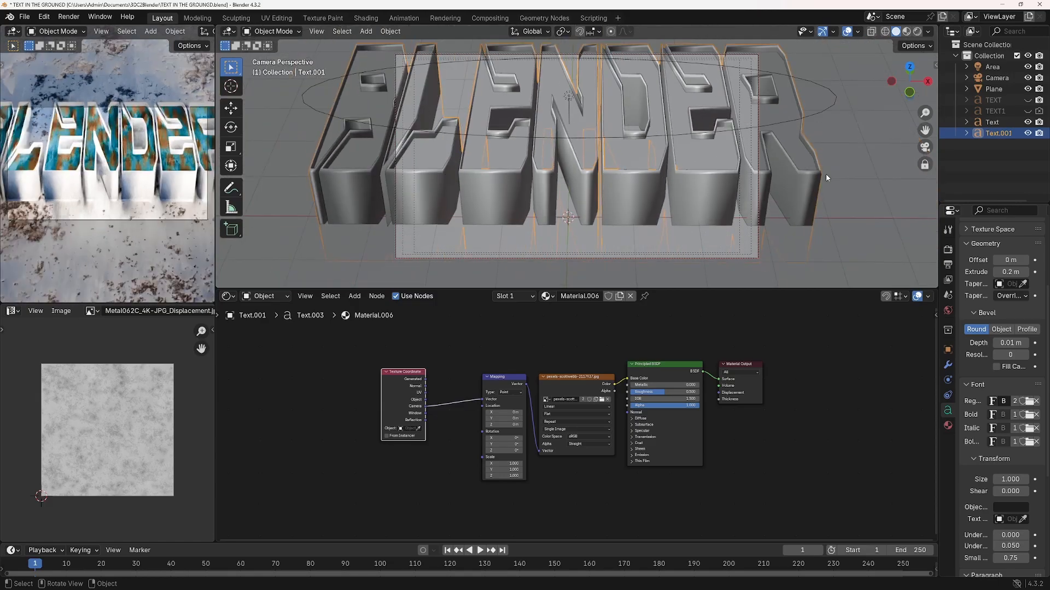
pyautogui.scroll(-3, 826, 177)
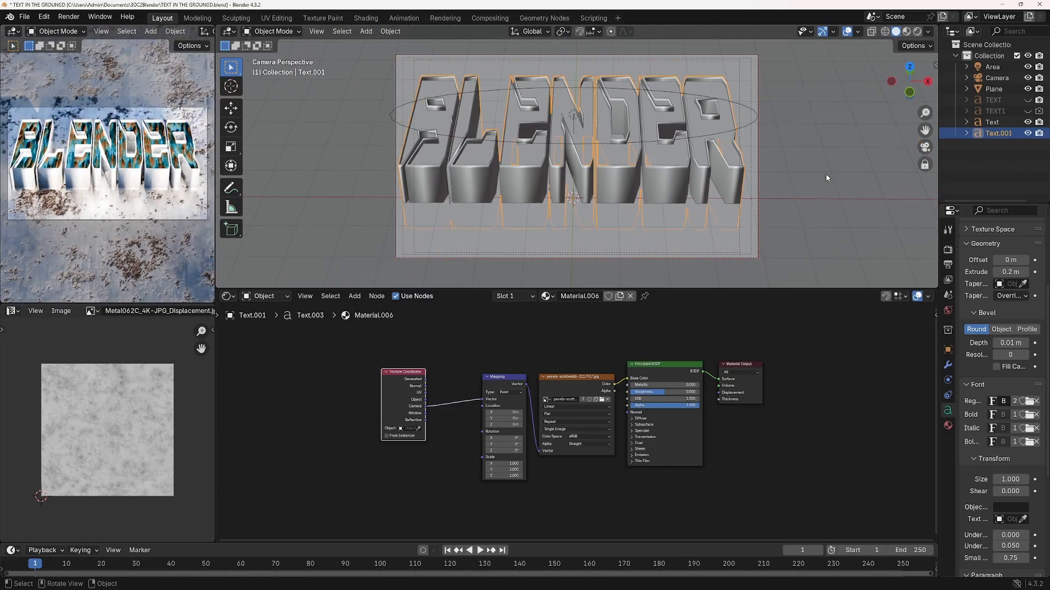
pyautogui.scroll(-2, 827, 178)
pyautogui.moveTo(636, 386); pyautogui.dragTo(705, 386)
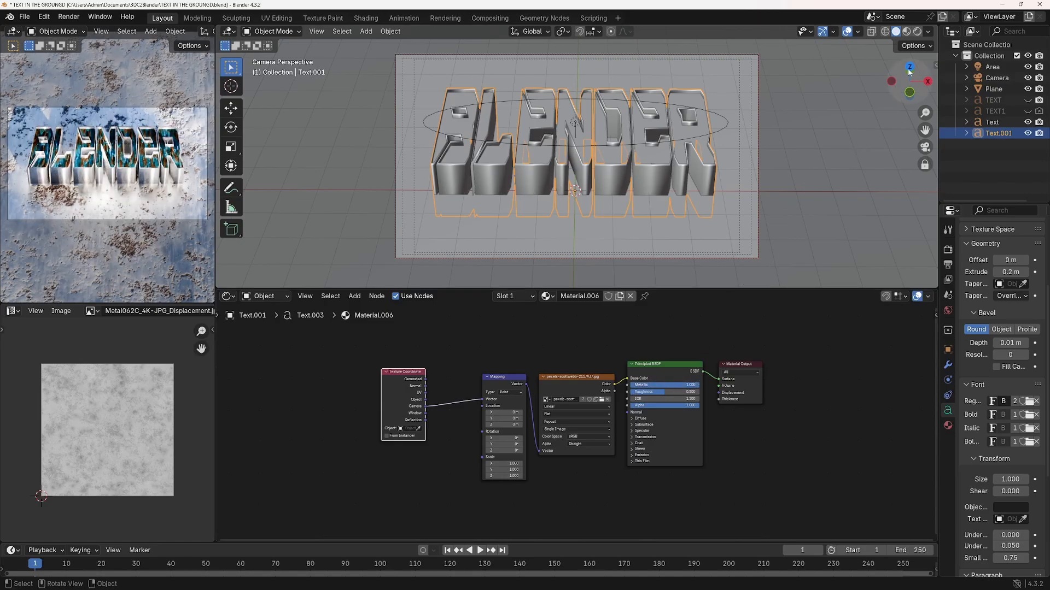
# Select the area light above the text and examine its light shape, power, size and spread settings
pyautogui.click(600, 148)
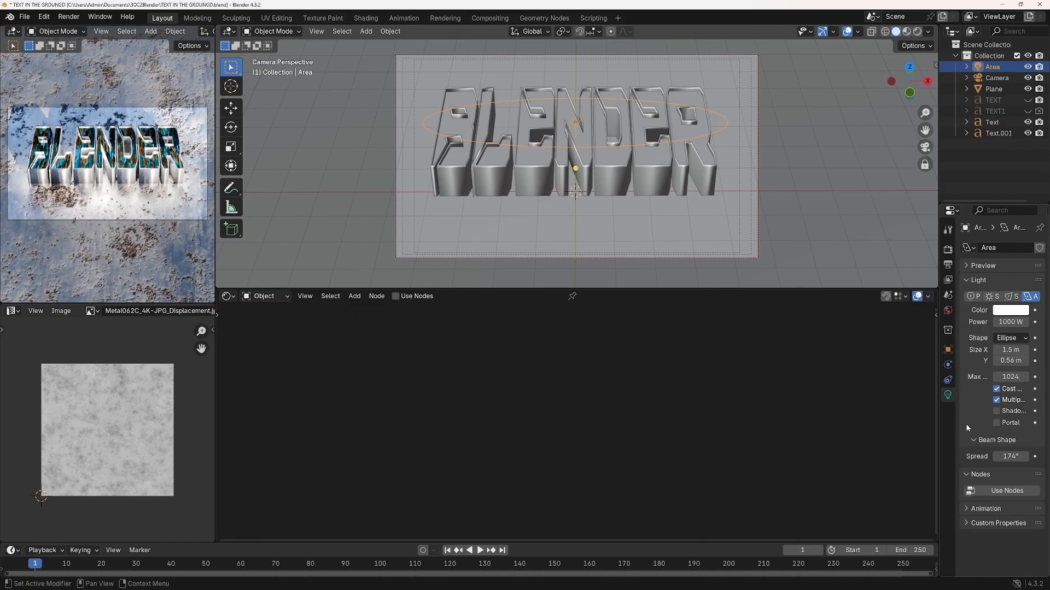
pyautogui.hotkey('ctrl', 'space')
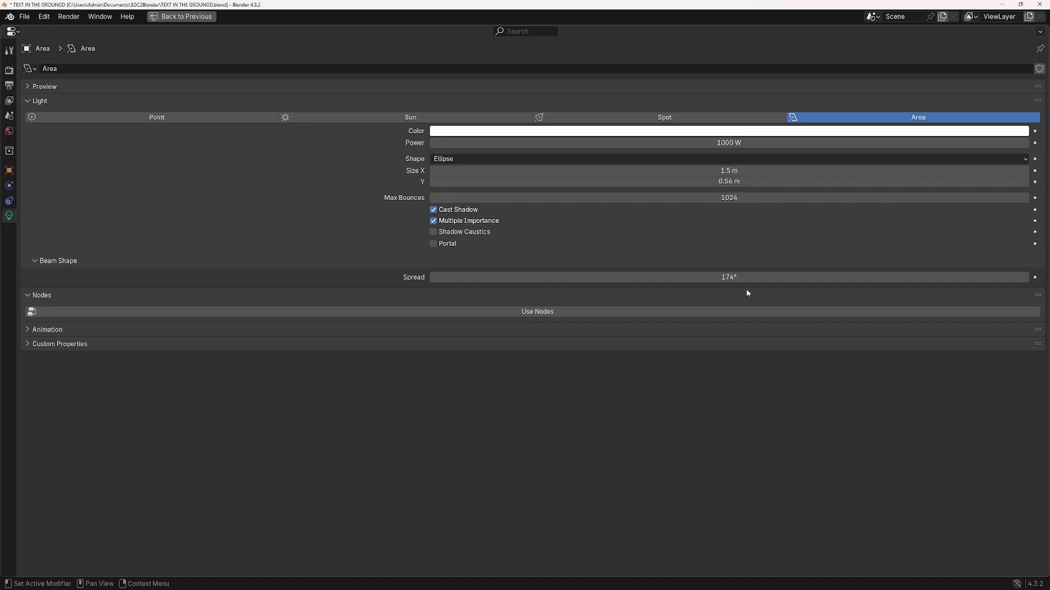
pyautogui.hotkey('ctrl', 'space')
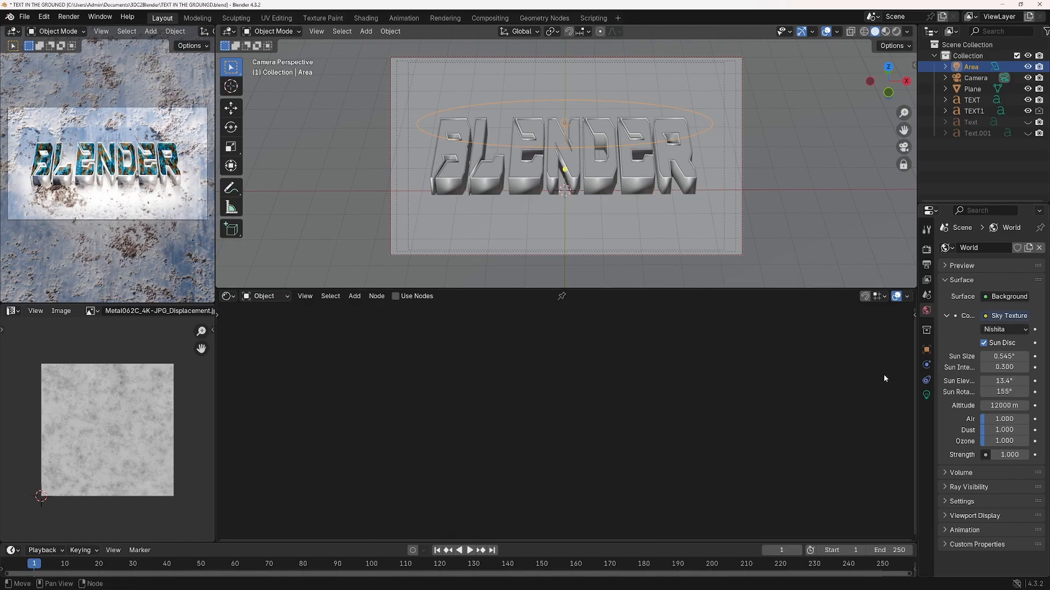
# Use a Sky Texture for the World background Color and widen the properties area to show its settings in full
pyautogui.click(986, 318)
pyautogui.click(677, 386)
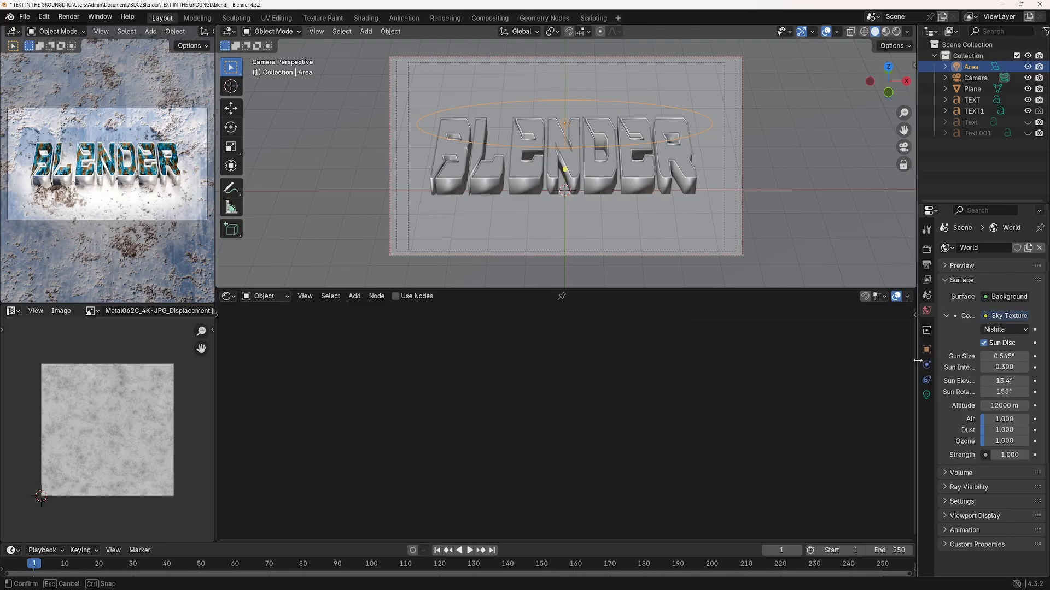
pyautogui.moveTo(917, 362); pyautogui.dragTo(765, 362)
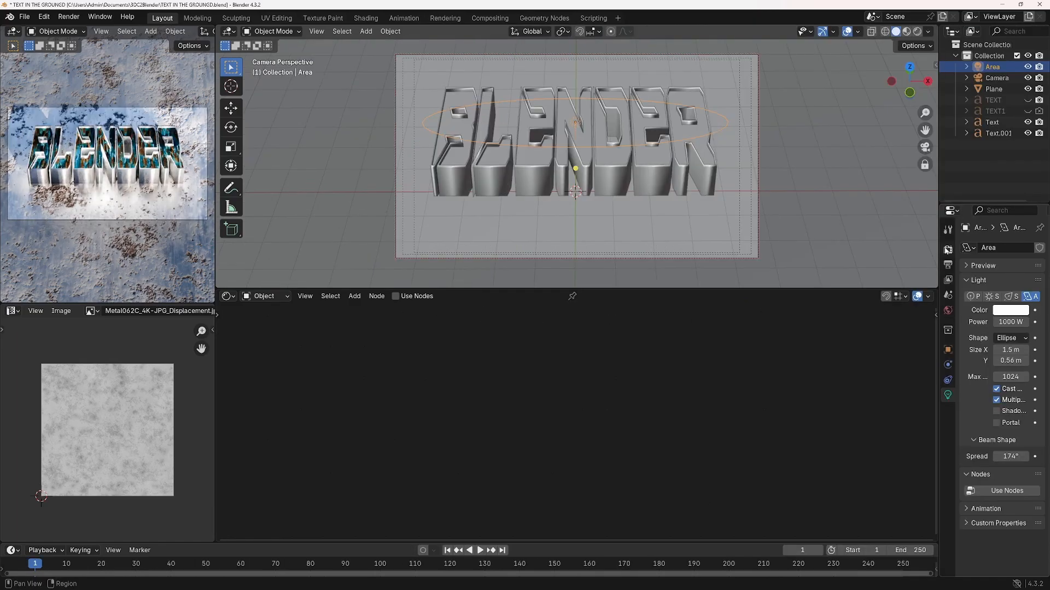
# Review the scene's Cycles render settings, from sampling and light paths through performance to color management
pyautogui.click(948, 250)
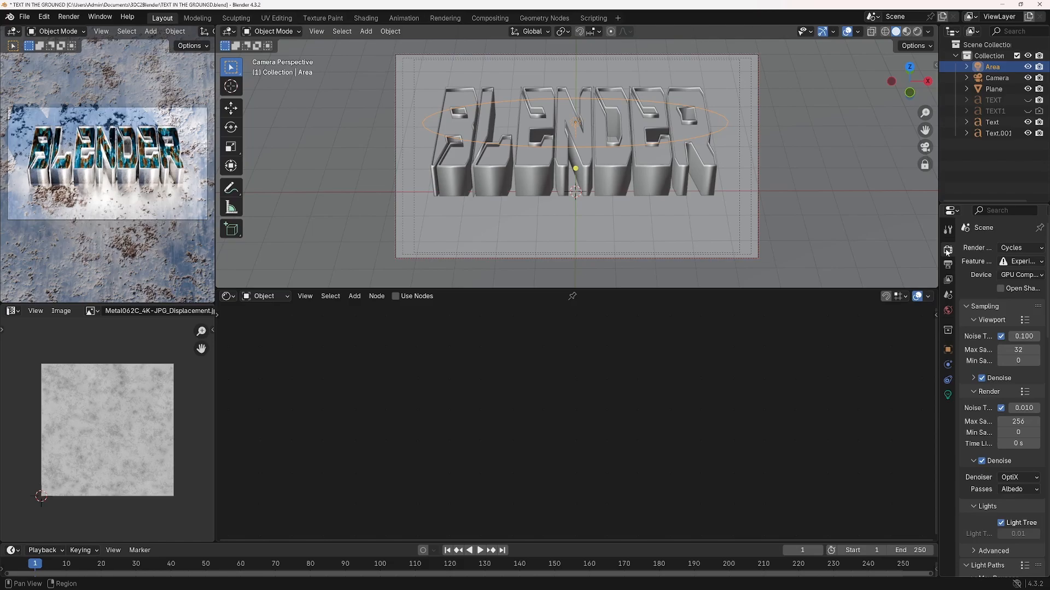
pyautogui.scroll(-1, 1000, 393)
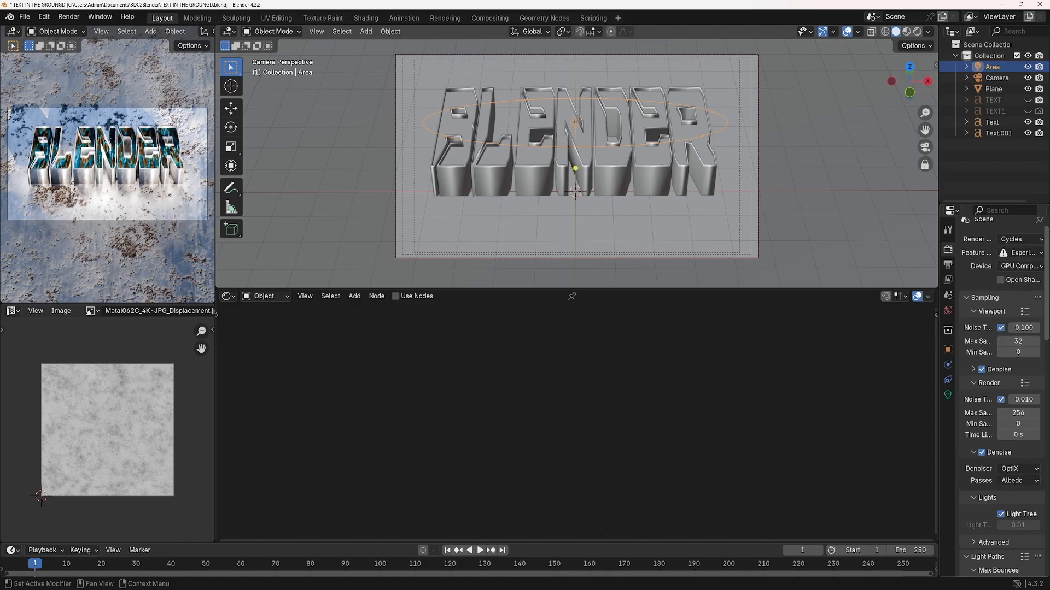
pyautogui.scroll(-5, 1000, 394)
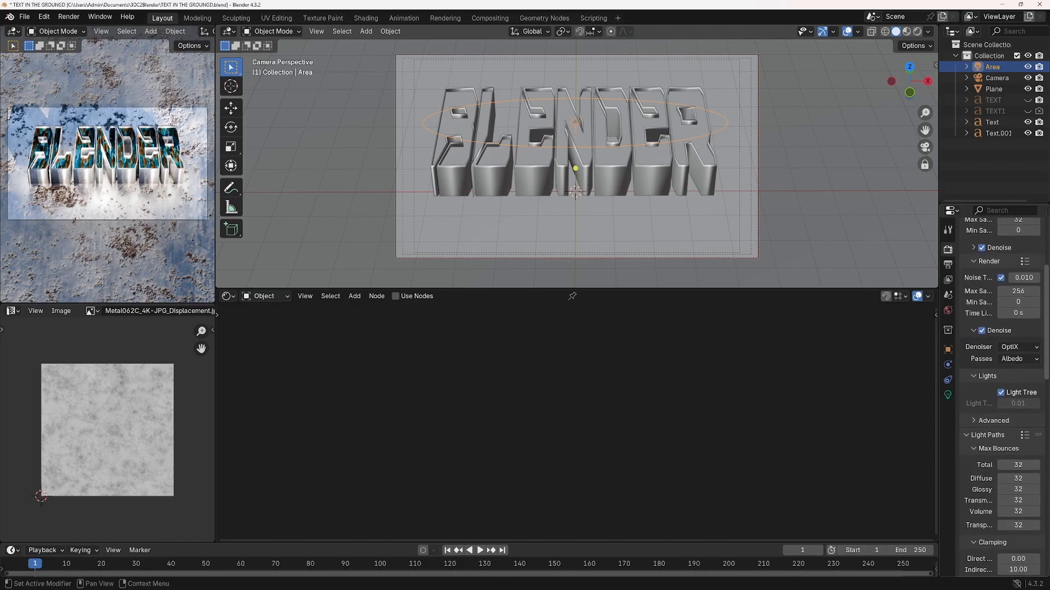
pyautogui.scroll(-8, 1000, 394)
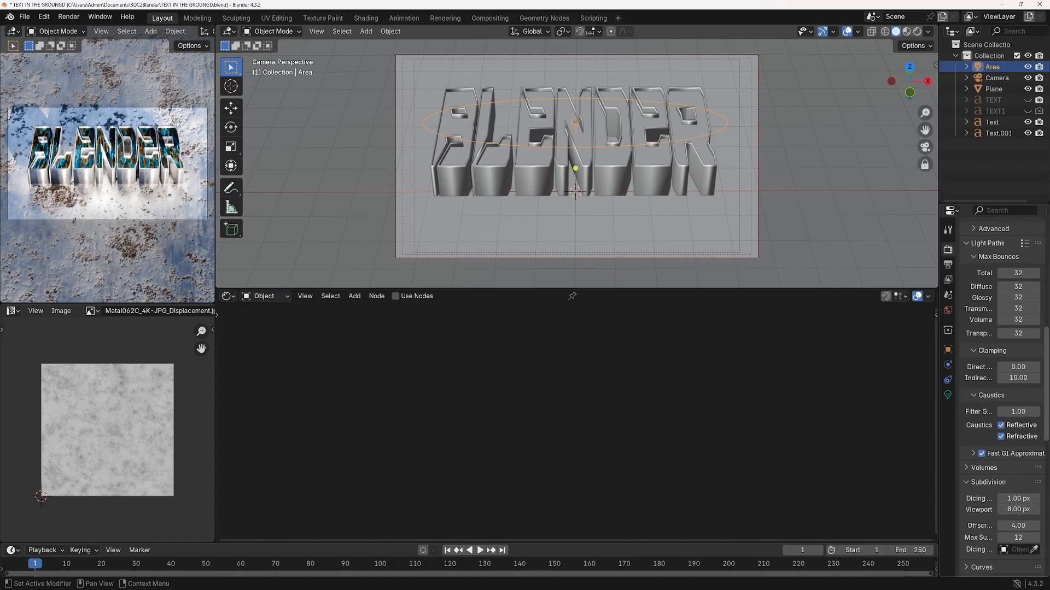
pyautogui.scroll(-10, 1001, 394)
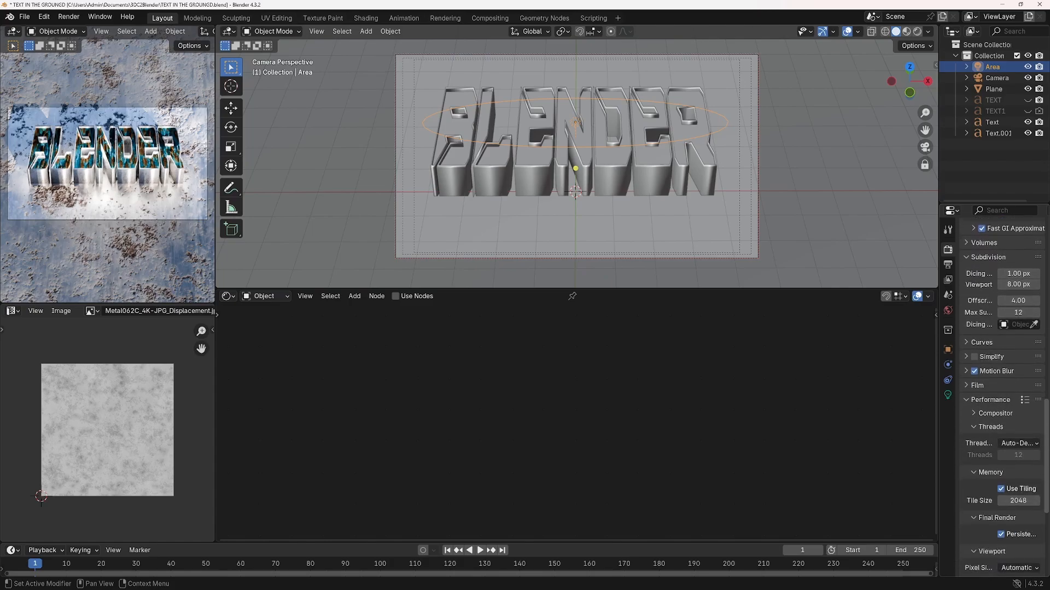
pyautogui.scroll(-8, 1027, 570)
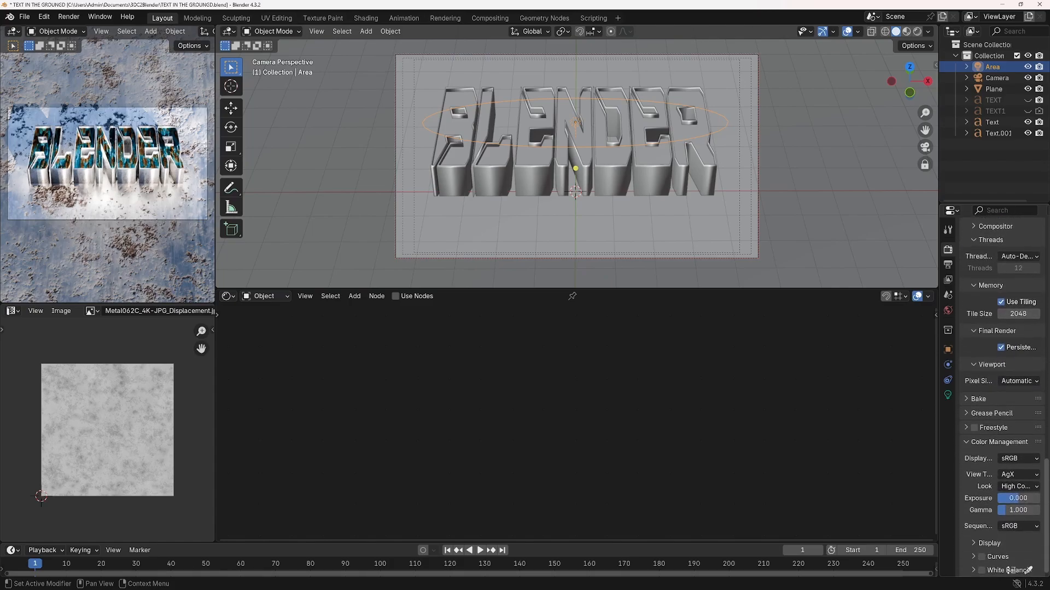
# Set the final render's Max Samples to 512
pyautogui.scroll(20, 1022, 476)
pyautogui.click(1018, 376)
pyautogui.write('512')
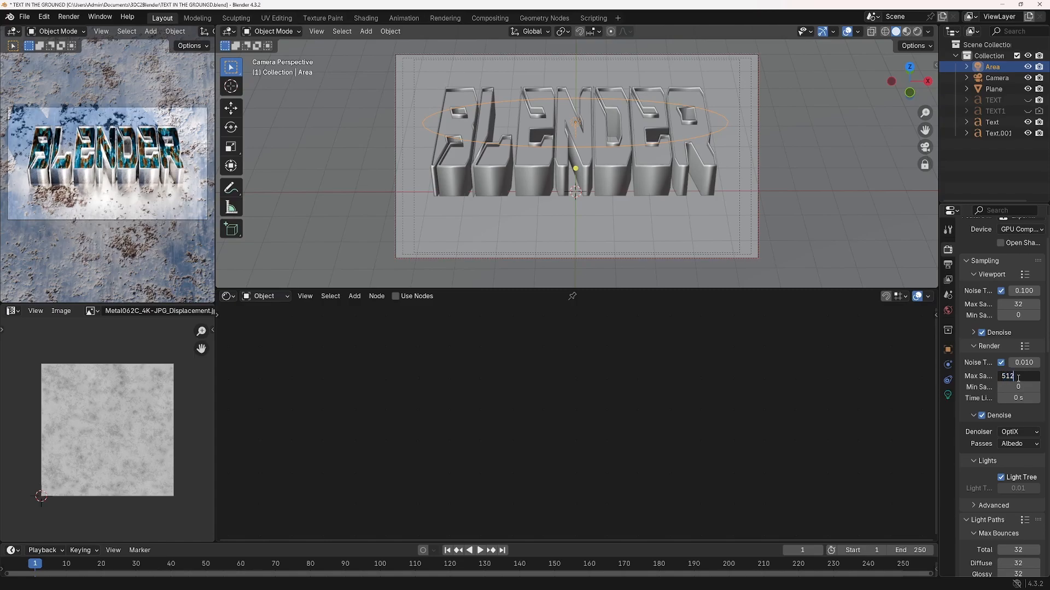
pyautogui.press('Return')
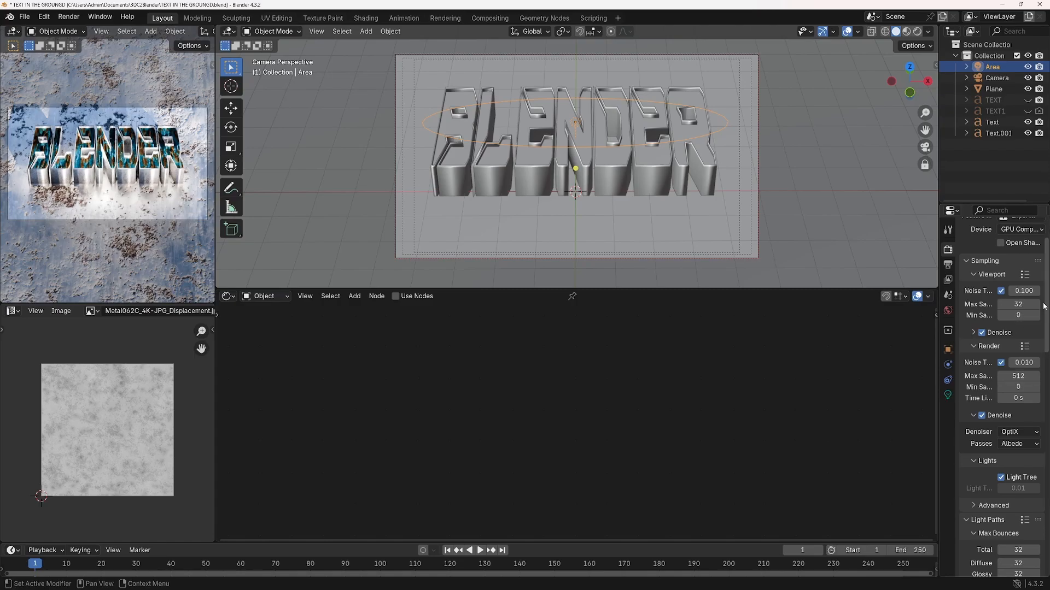
# Render the current camera view as a still image
pyautogui.scroll(2, 1045, 296)
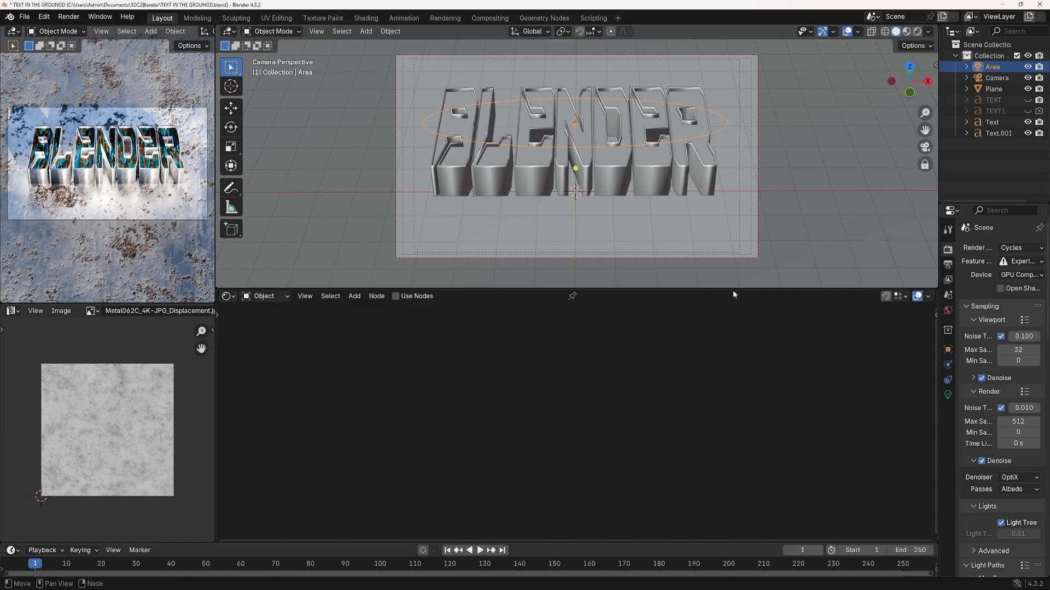
pyautogui.click(69, 17)
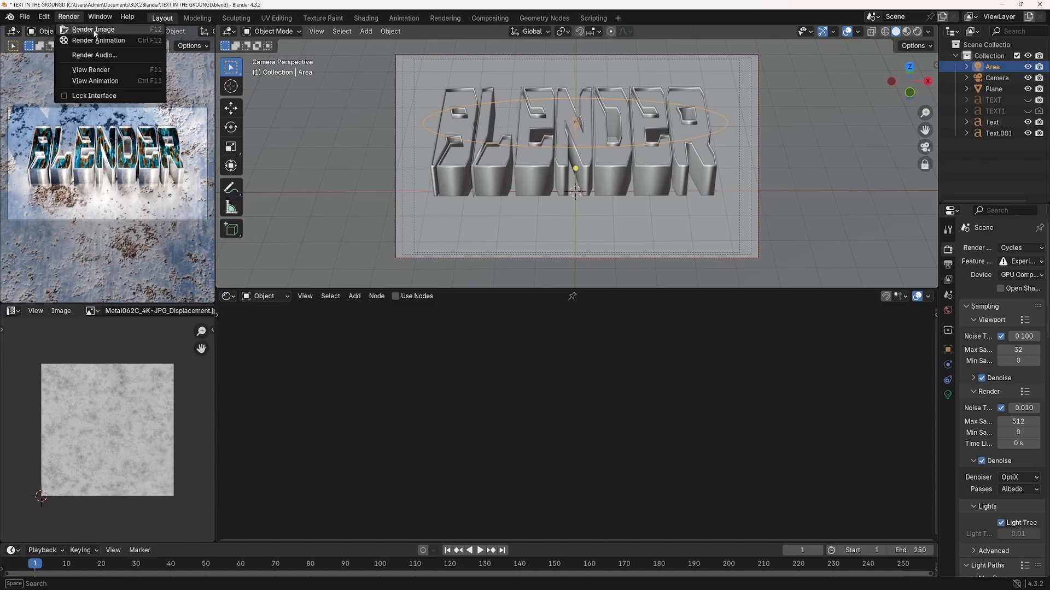
pyautogui.click(94, 30)
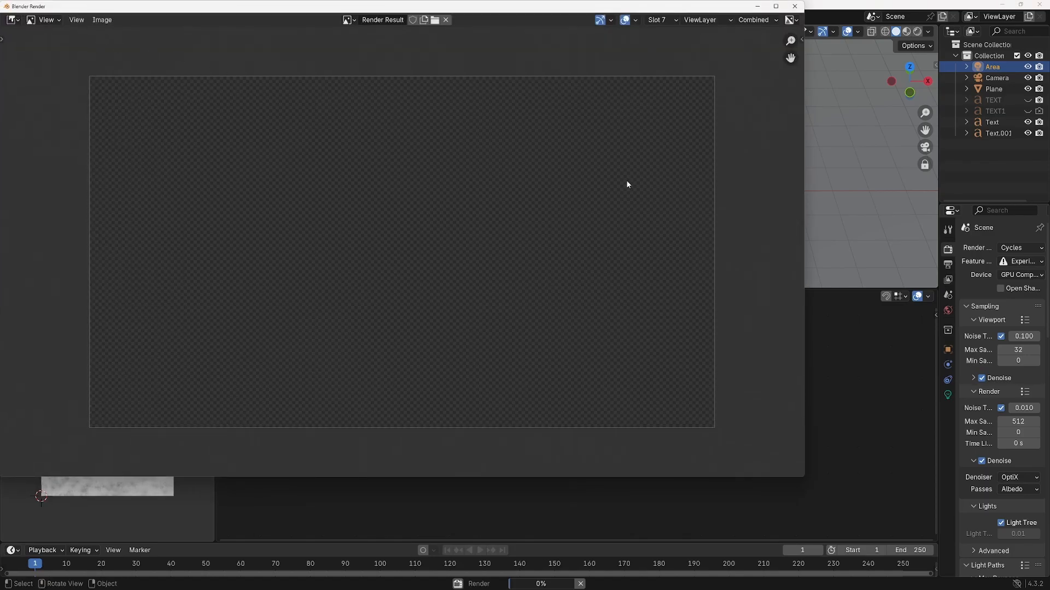